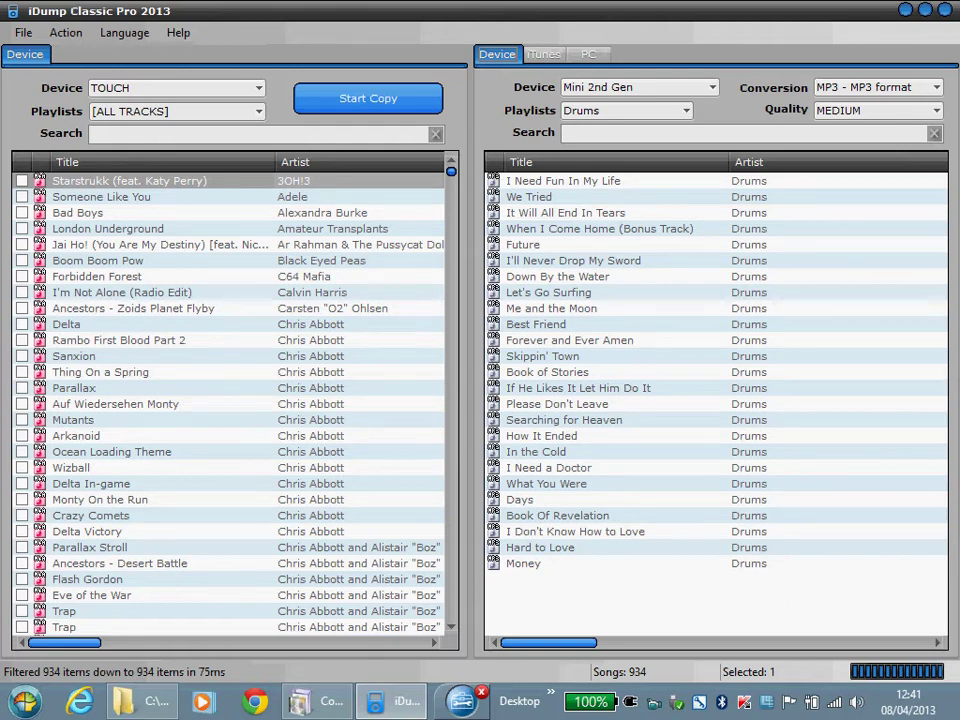
Switch the copy destination to iTunes, dismiss the library file browser and set the destination playlist to [ALL TRACKS].
left_click(543, 54)
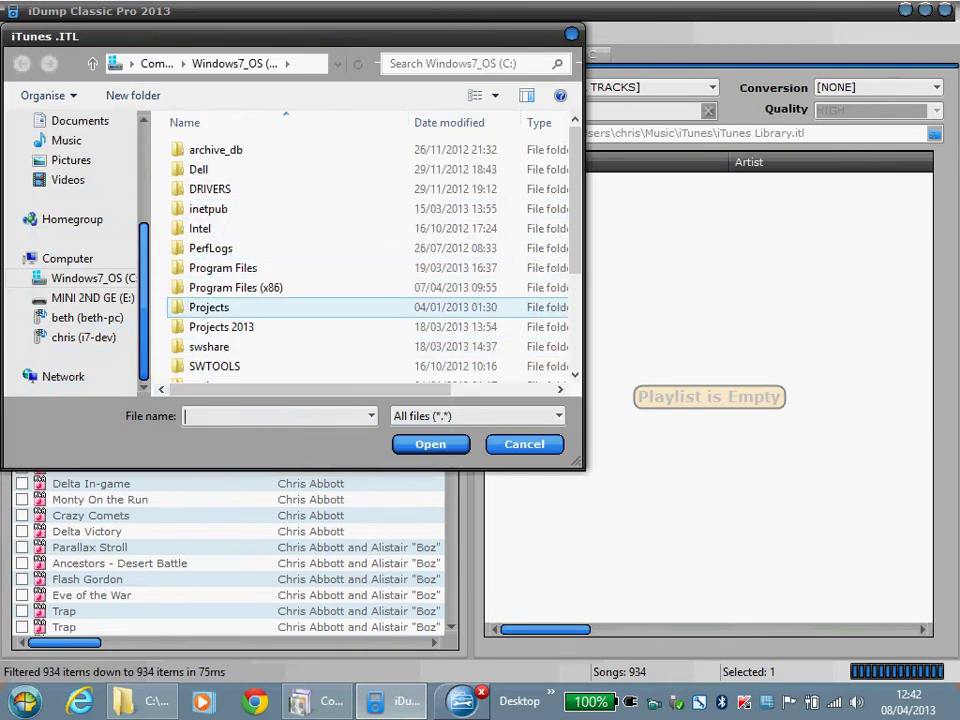
left_click(524, 444)
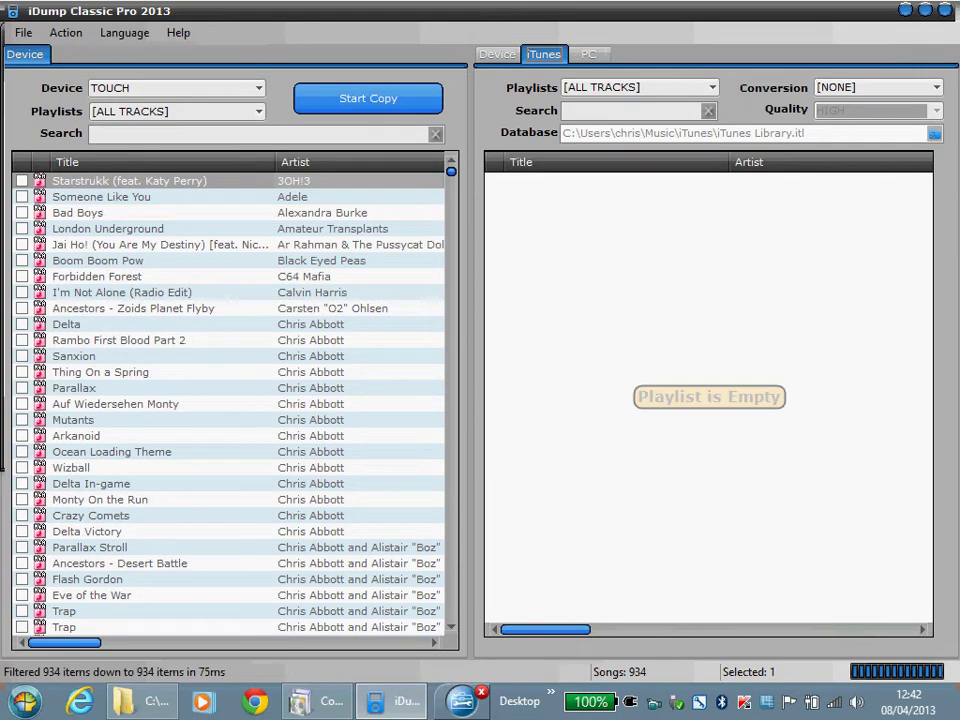
left_click(711, 87)
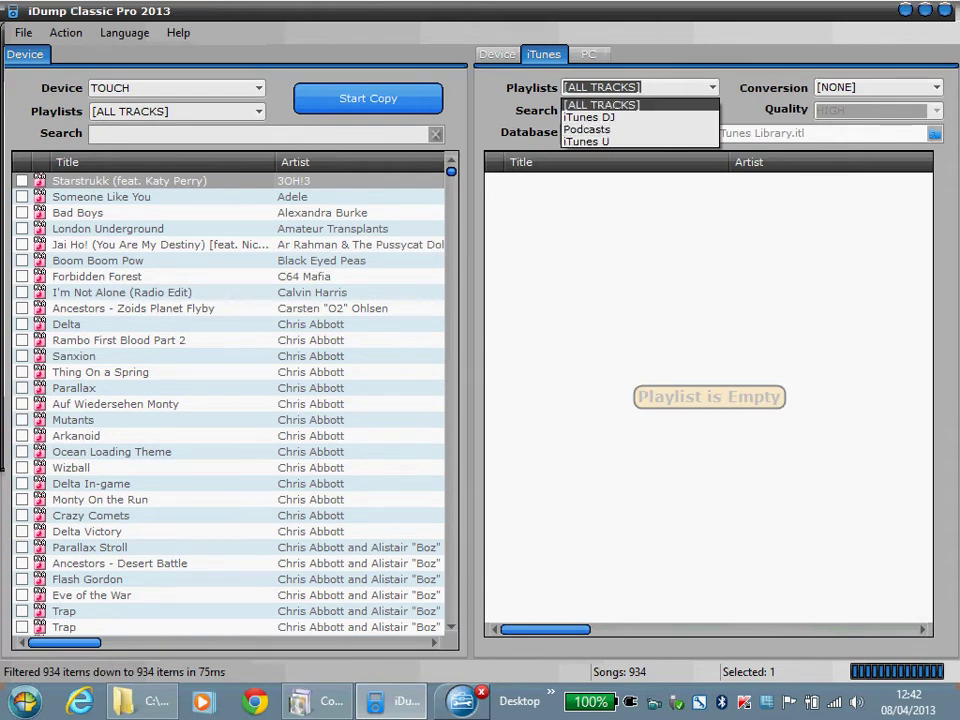
left_click(601, 105)
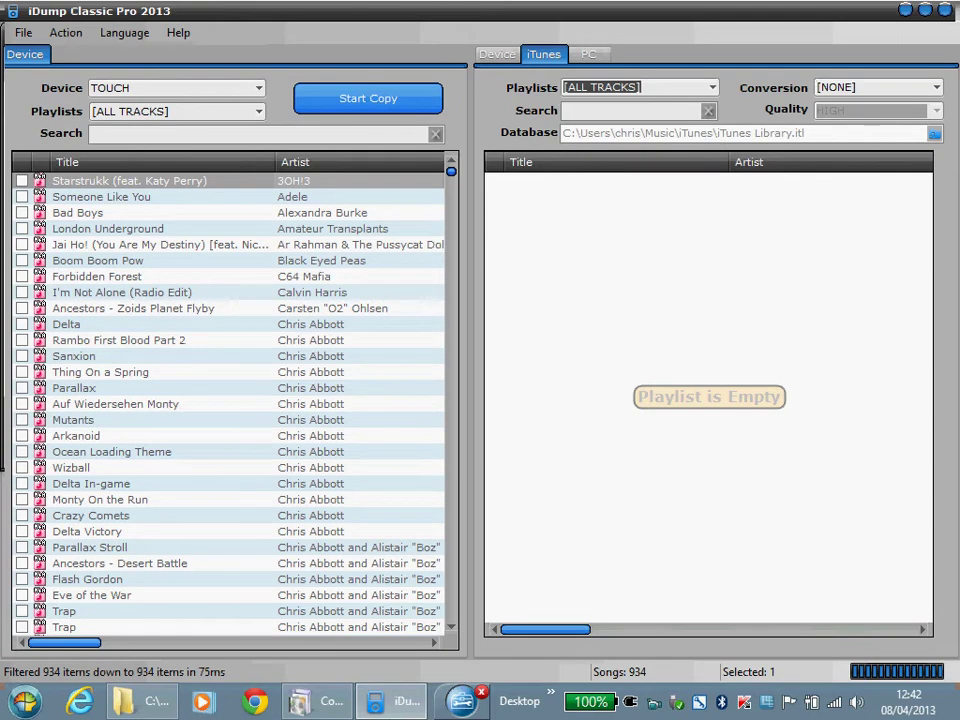
Show the Ting Tings playlist of the TOUCH device and tick all of its songs.
left_click(258, 111)
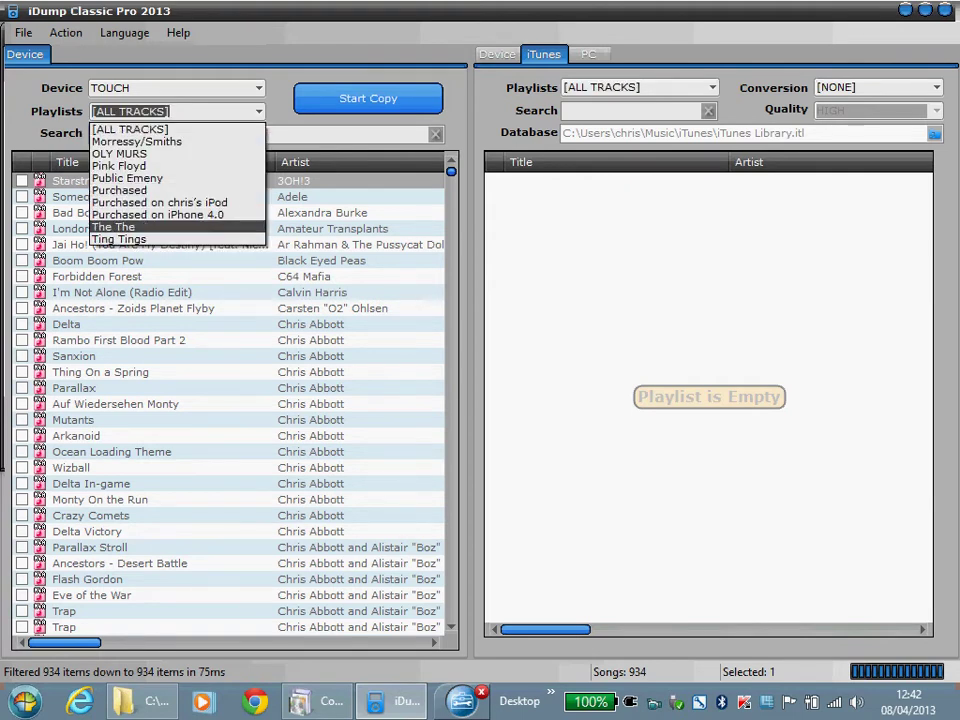
key("Return")
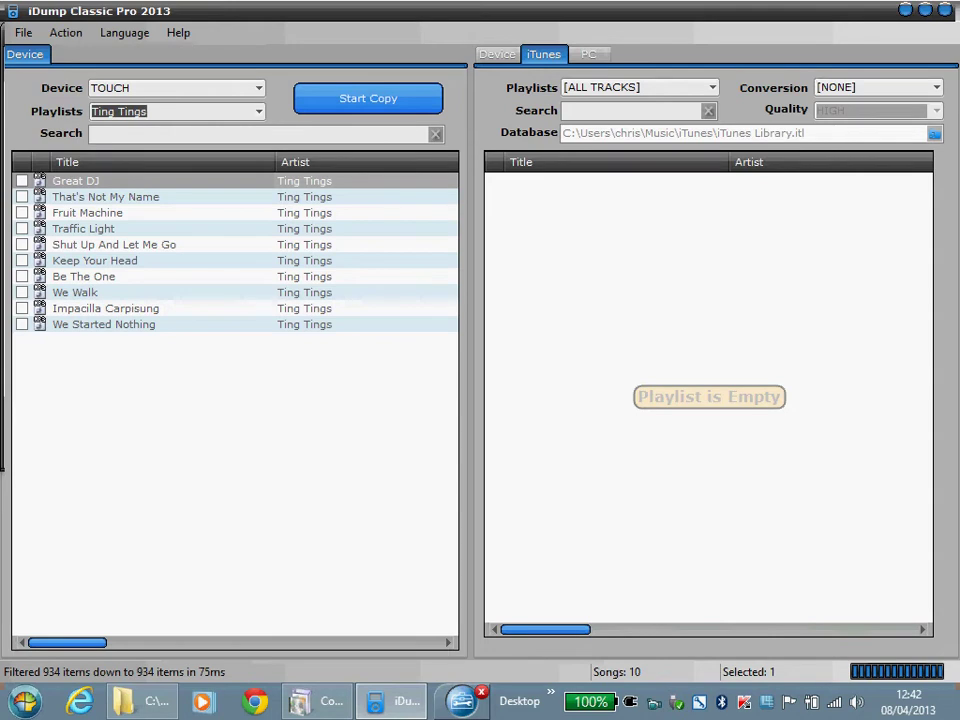
right_click(100, 228)
left_click(154, 281)
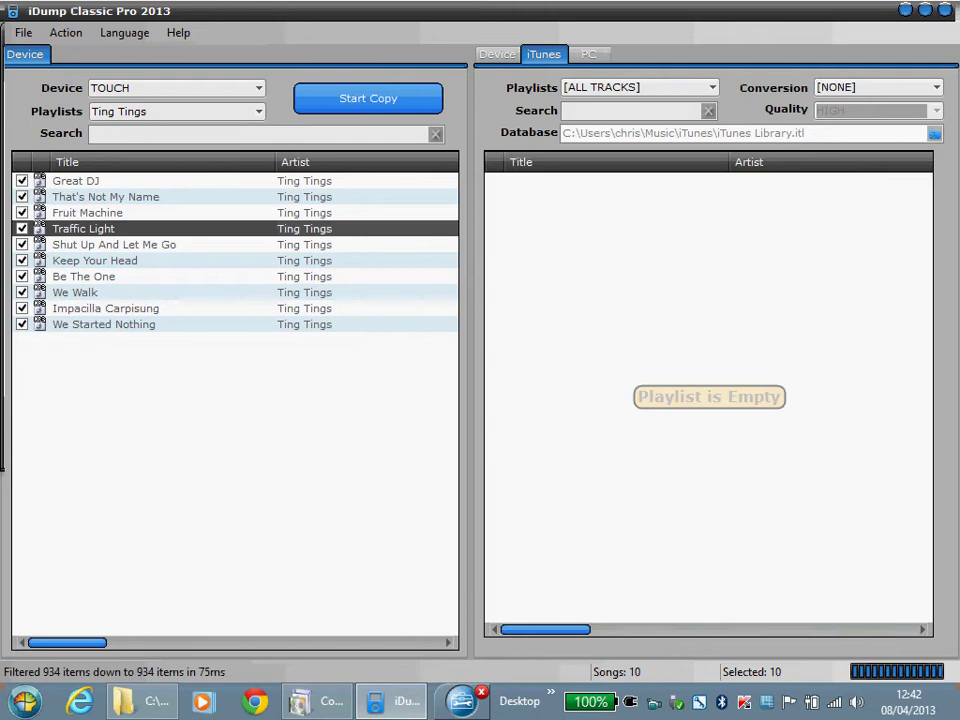
Copy the ticked songs into a new iTunes playlist named Ting Tings, with conversion left at [NONE].
left_click(636, 87)
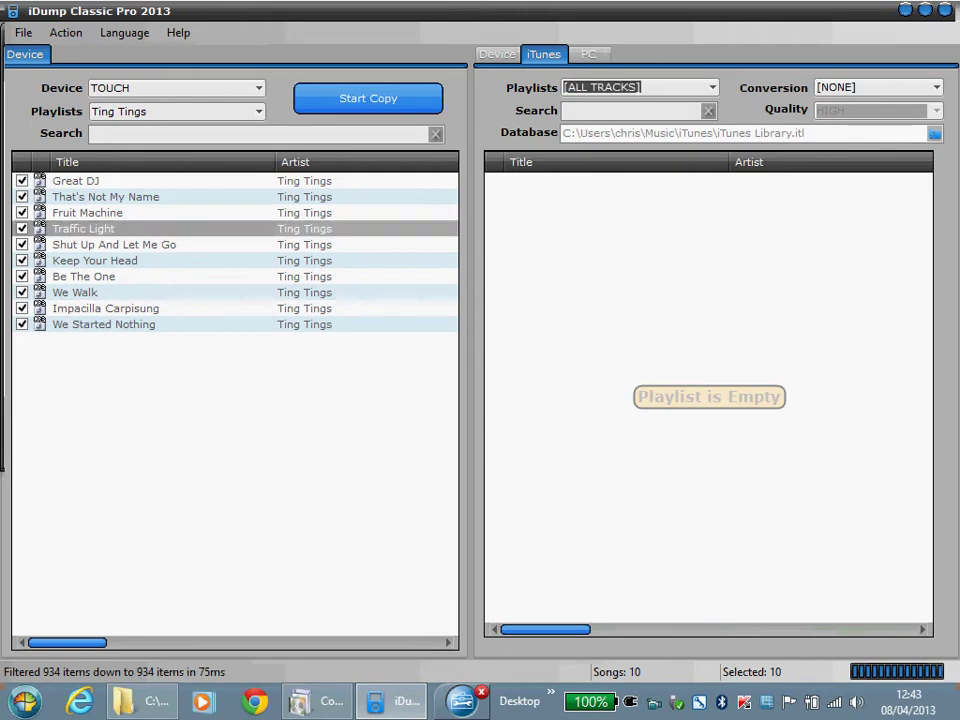
type("Ting")
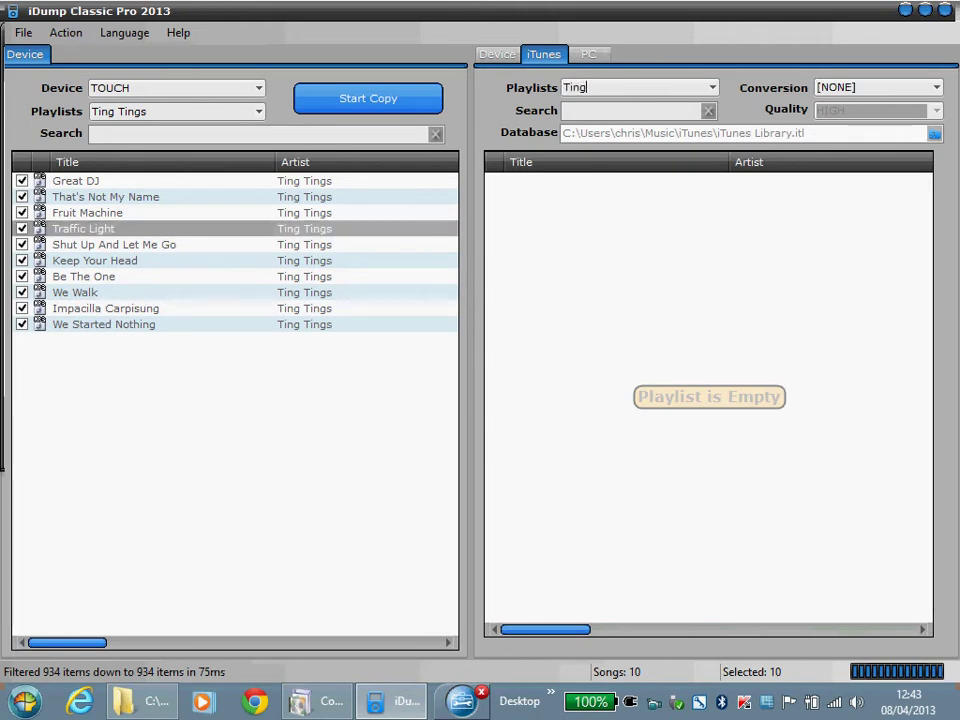
type(" Tings")
left_click(935, 87)
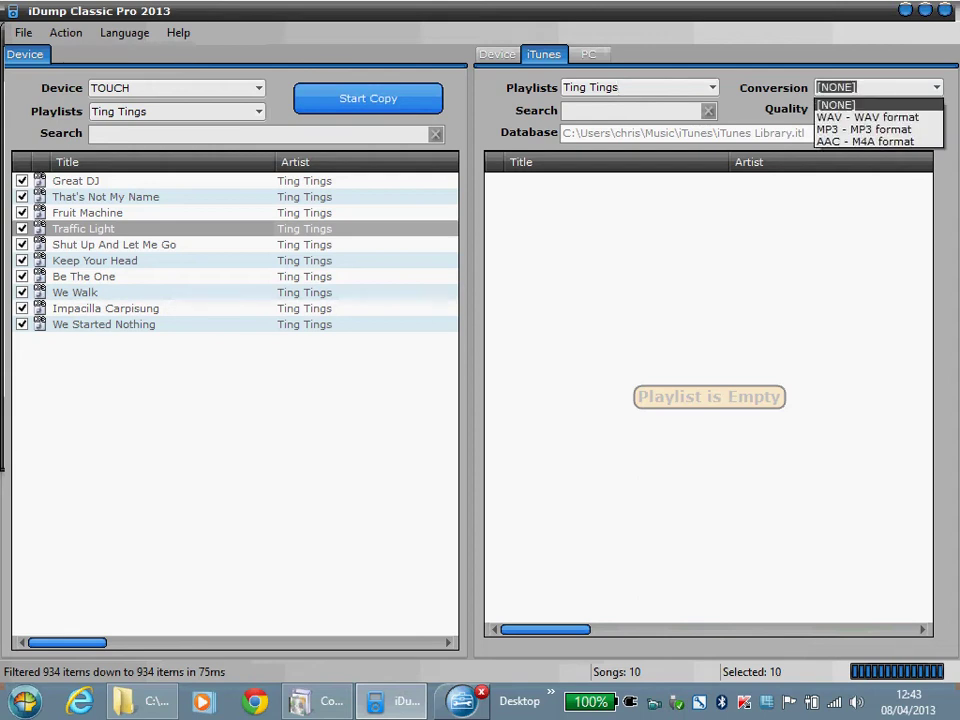
key("Escape")
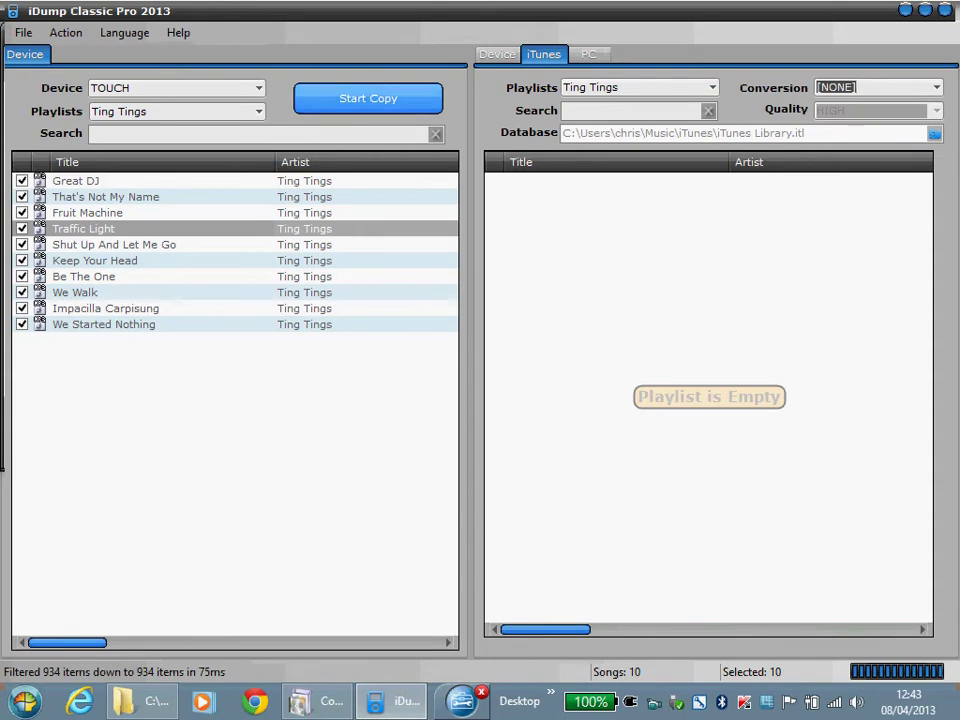
left_click(368, 98)
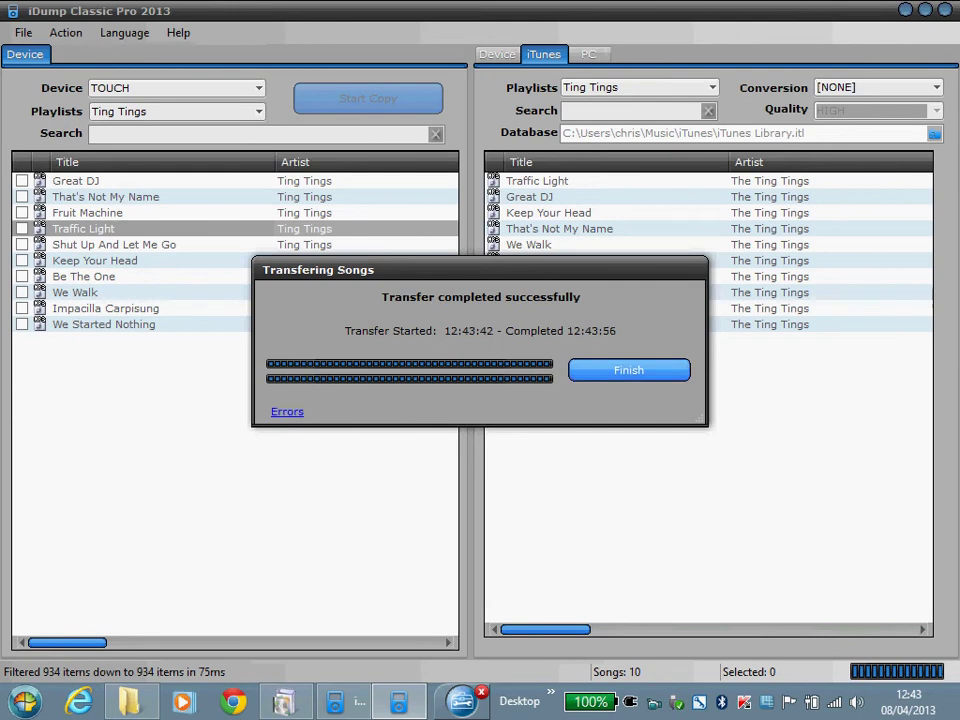
left_click(628, 369)
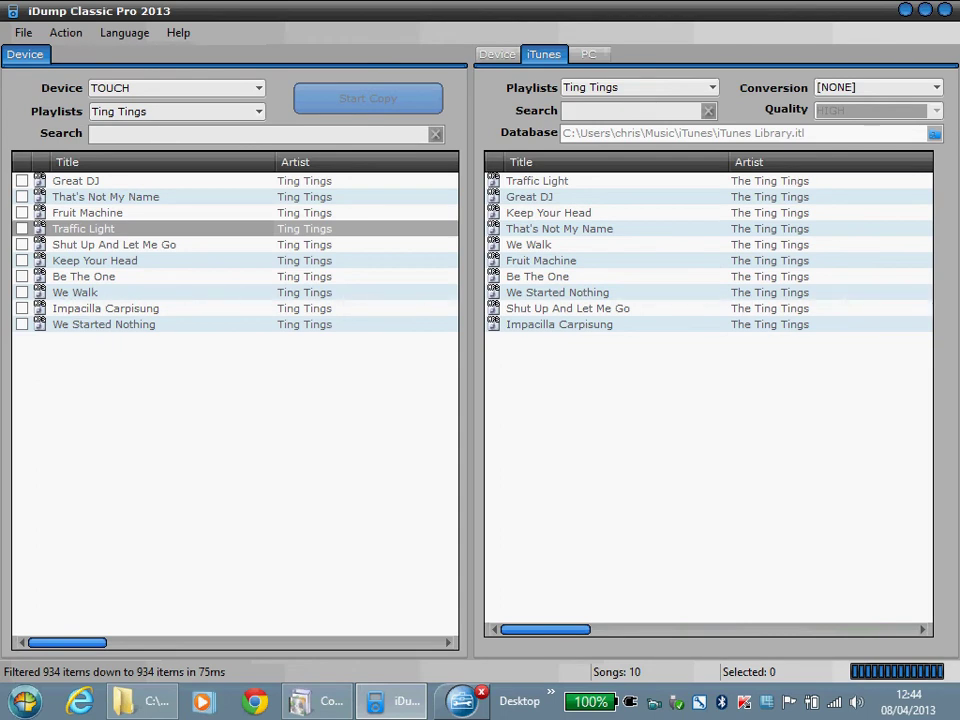
Check the copied songs in iTunes under [ALL TRACKS] and in the Ting Tings playlist.
left_click(711, 87)
left_click(601, 105)
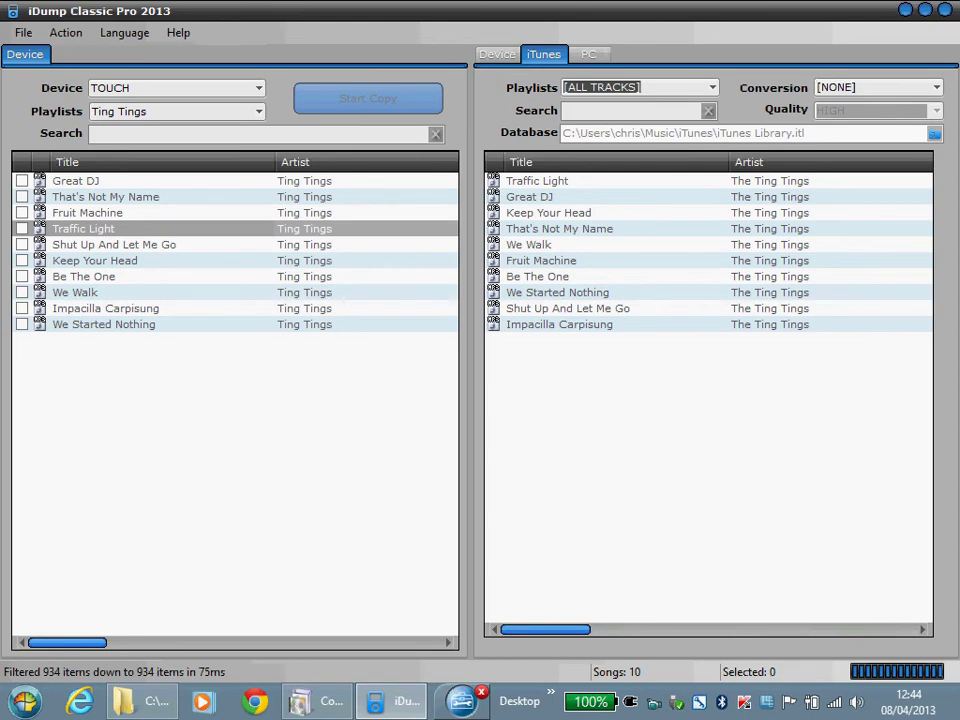
left_click(711, 87)
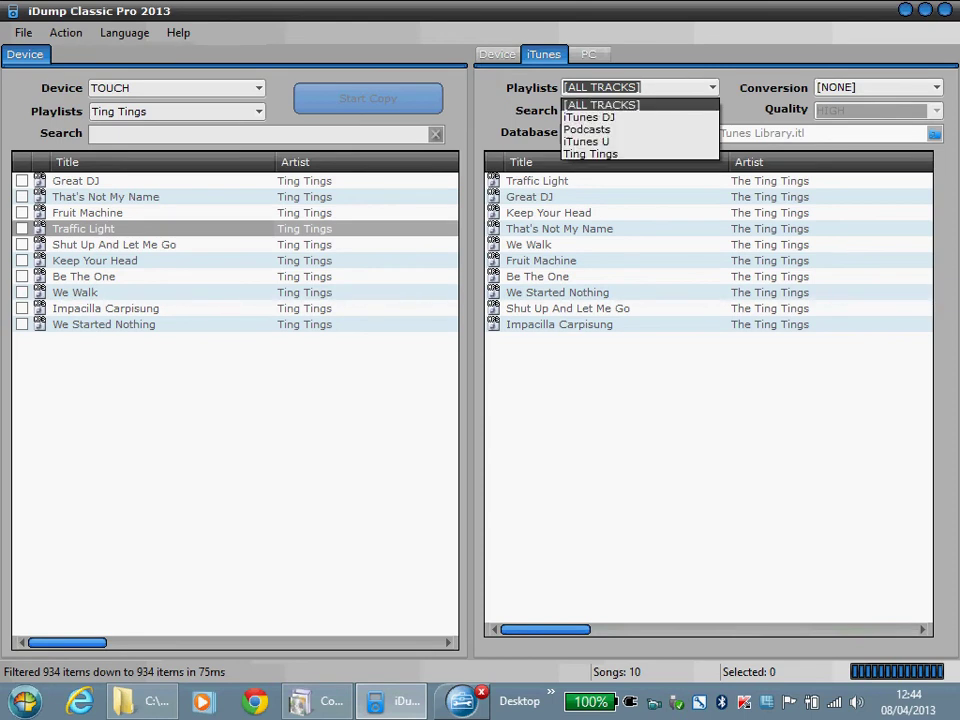
left_click(590, 153)
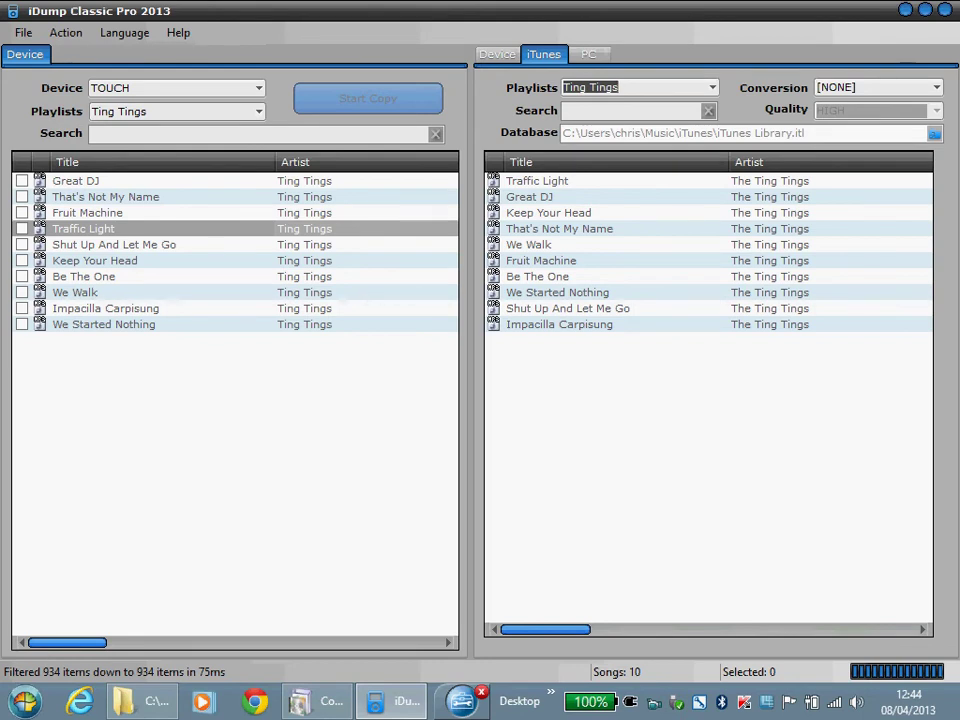
List all tracks of the TOUCH device and browse down to the Pink Floyd songs.
left_click(258, 111)
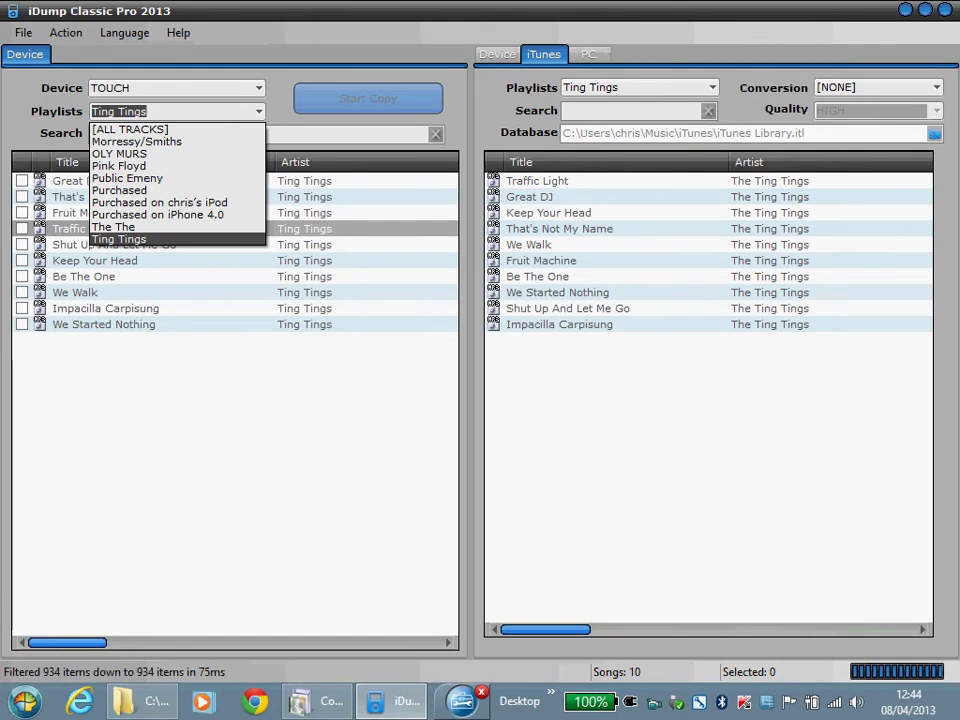
left_click(130, 129)
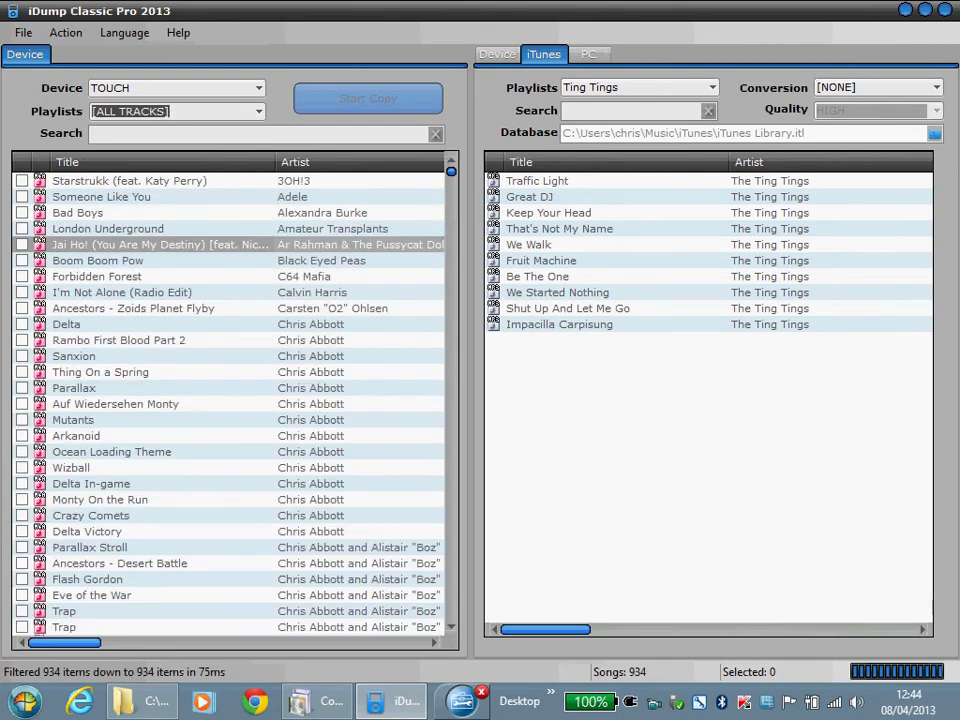
scroll(228, 400, "down", 1)
scroll(228, 400, "down", 4)
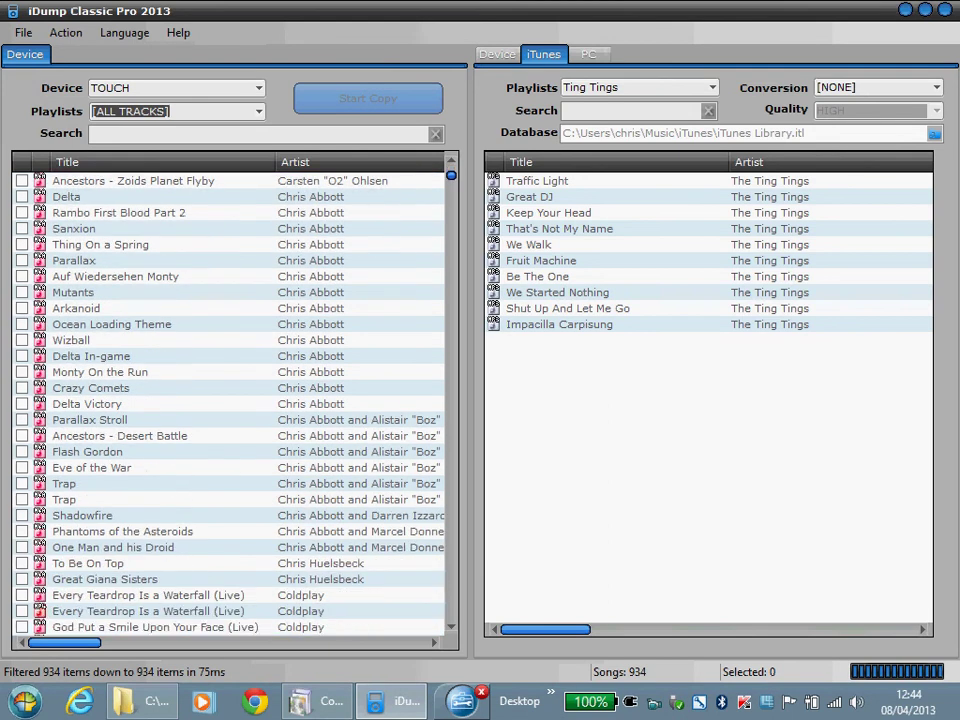
scroll(228, 400, "down", 2)
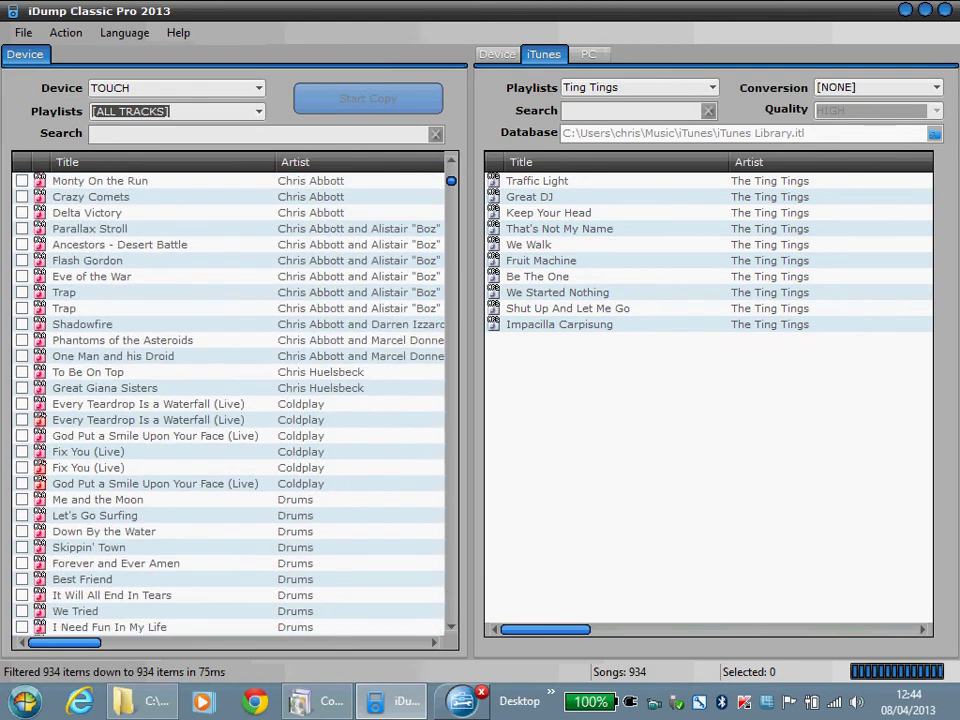
left_click(155, 451)
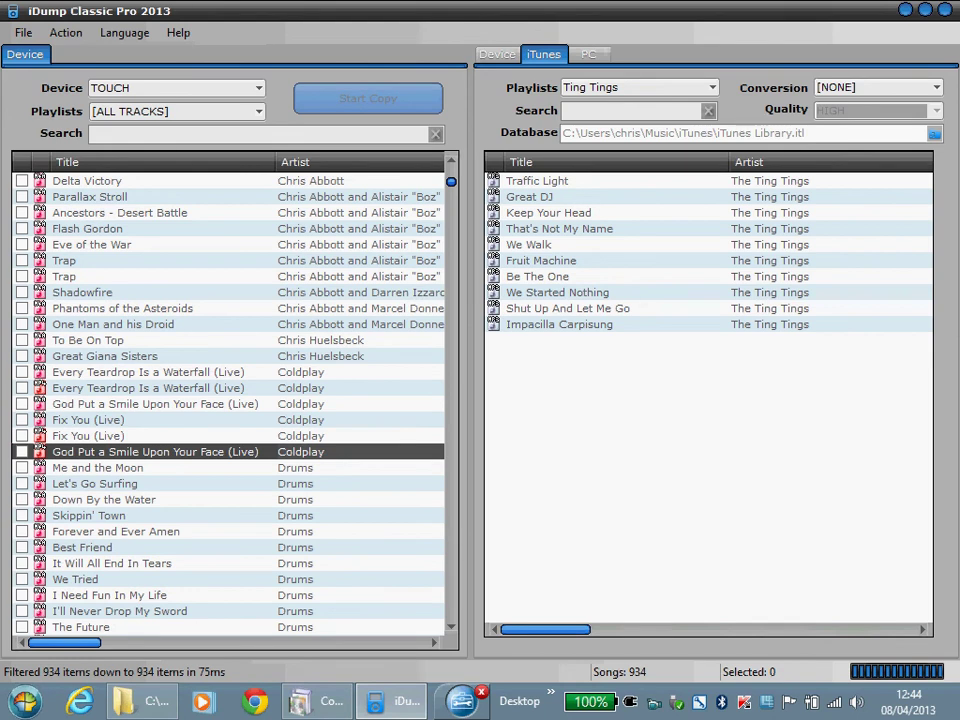
left_click(97, 467)
scroll(228, 400, "down", 15)
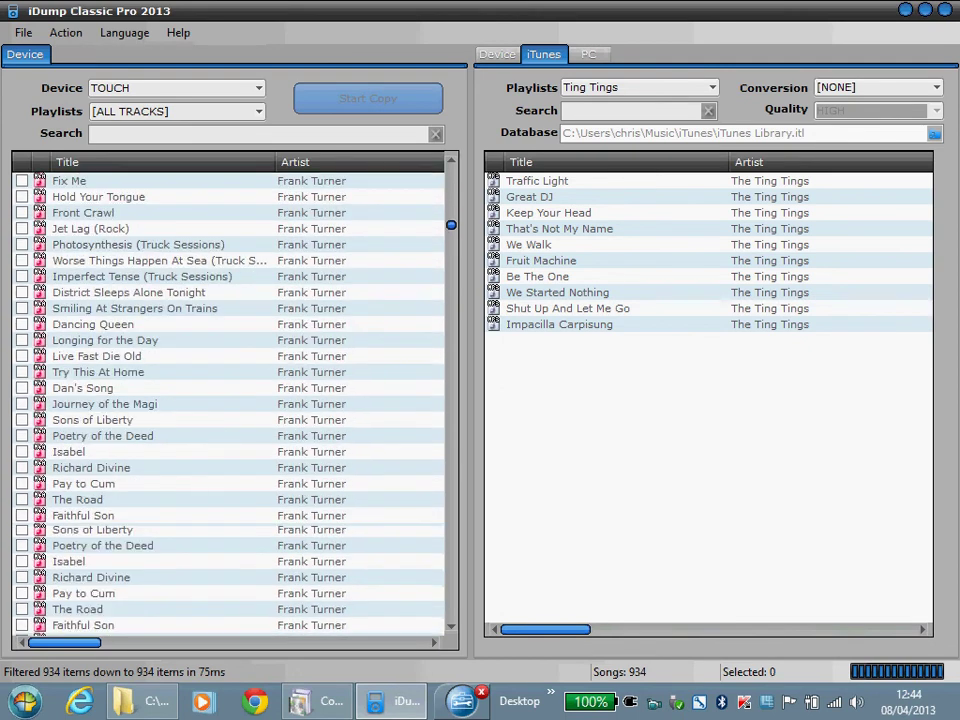
scroll(228, 400, "down", 20)
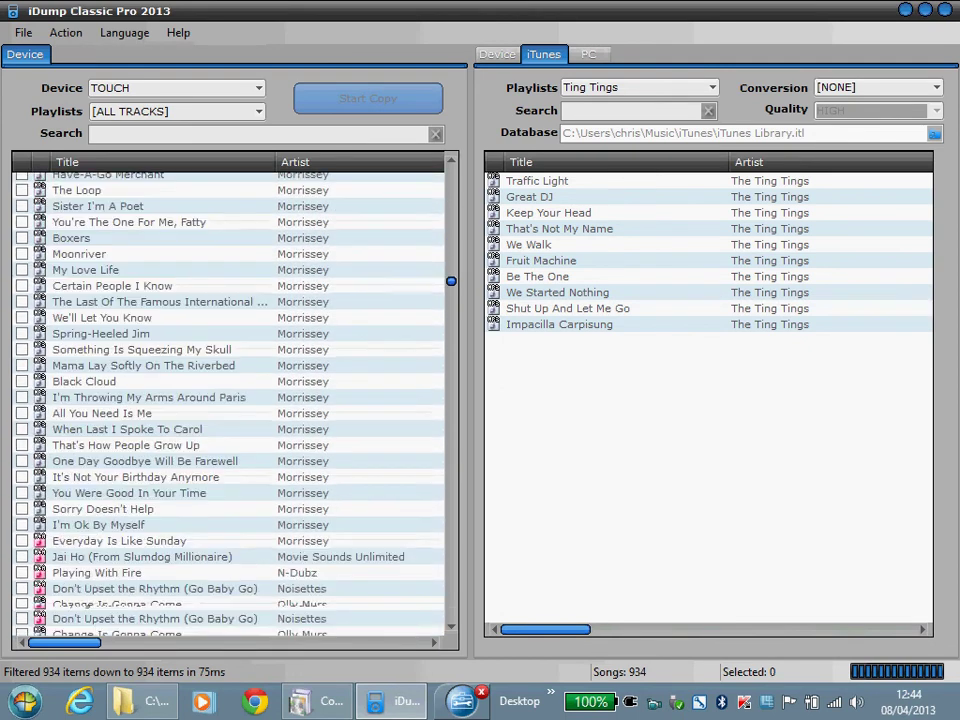
scroll(228, 400, "down", 10)
scroll(228, 400, "down", 15)
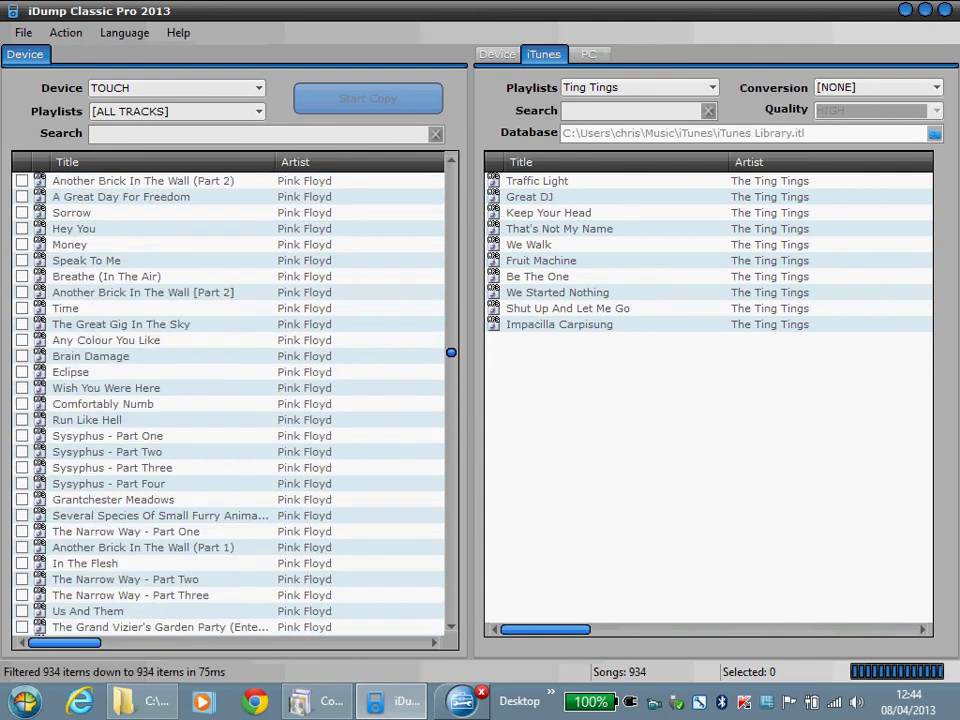
Tick the block of Pink Floyd songs from the Pulse album, A Great Day For Freedom through Run Like Hell.
left_click_drag(64, 642, 153, 642)
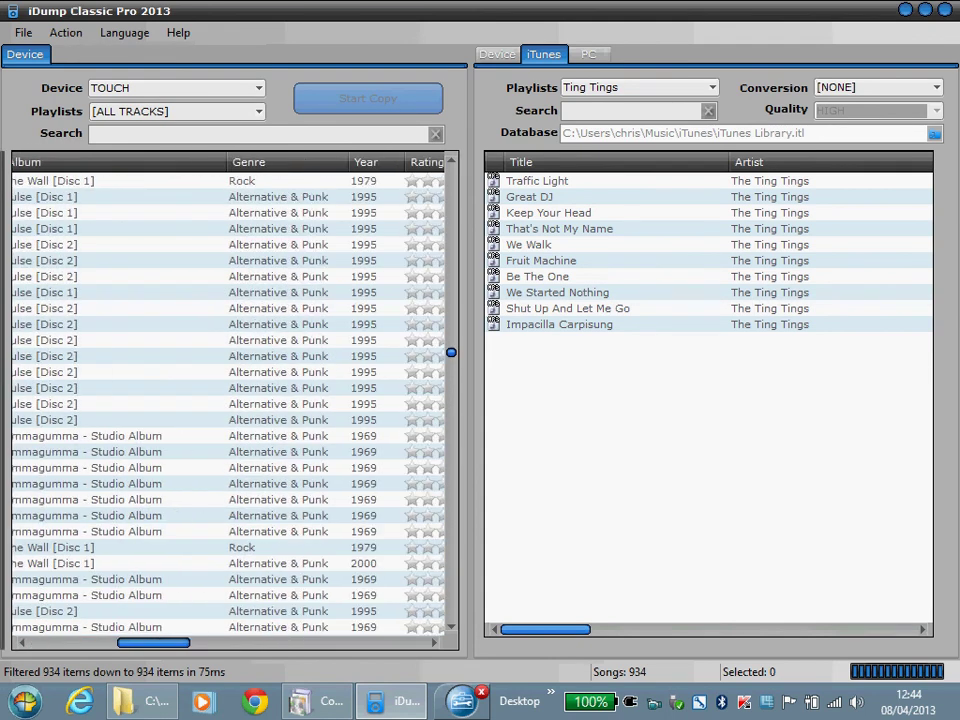
scroll(228, 400, "left", 3)
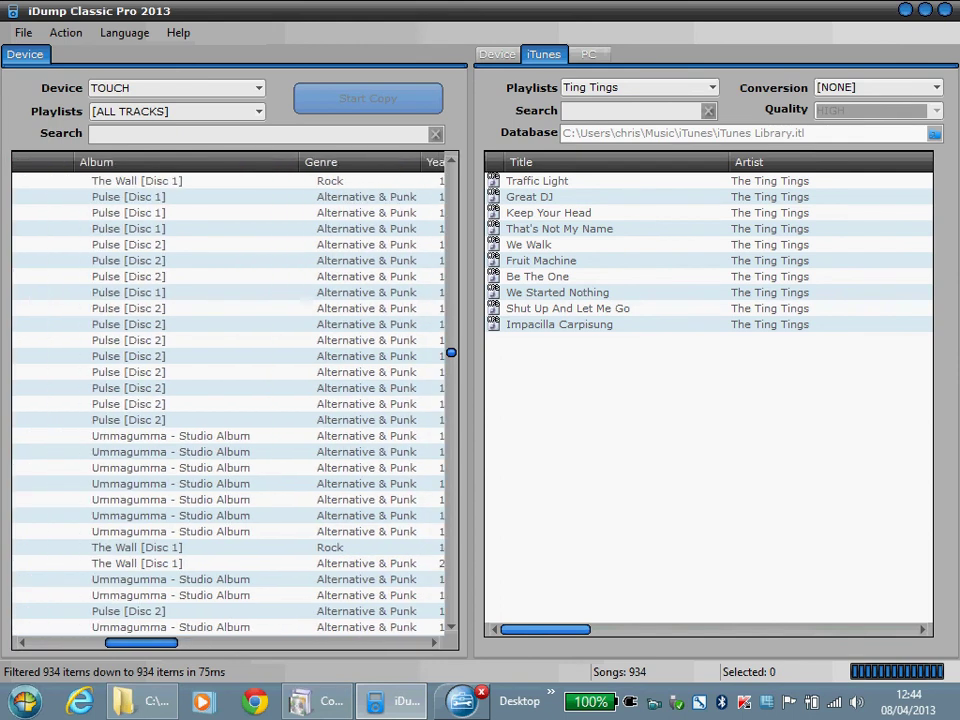
left_click_drag(141, 642, 135, 642)
left_click(139, 196)
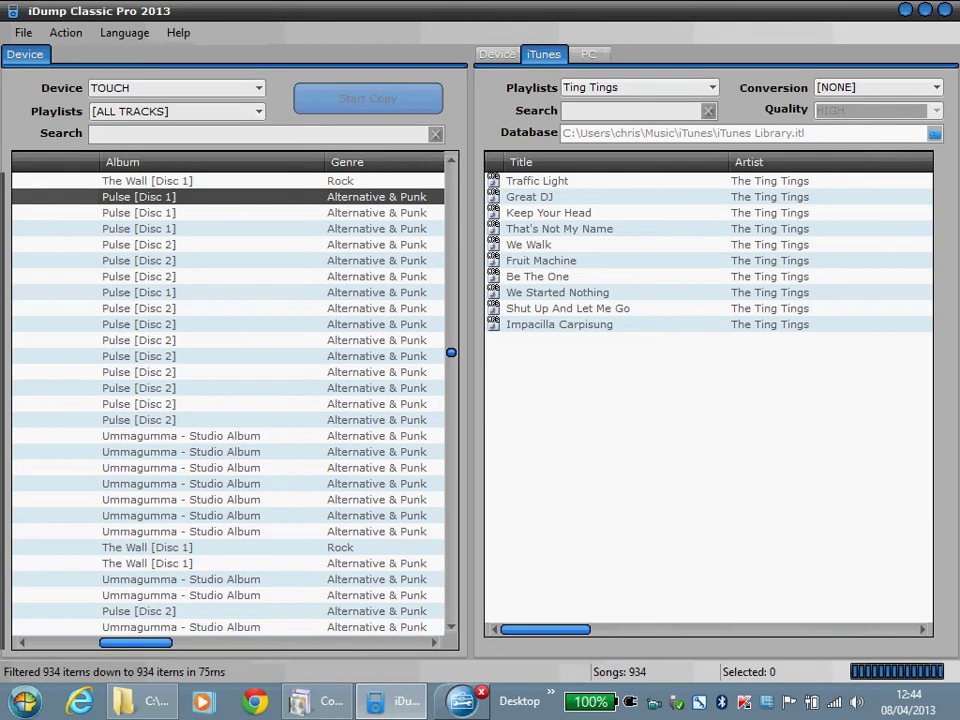
left_click(139, 420, "shift")
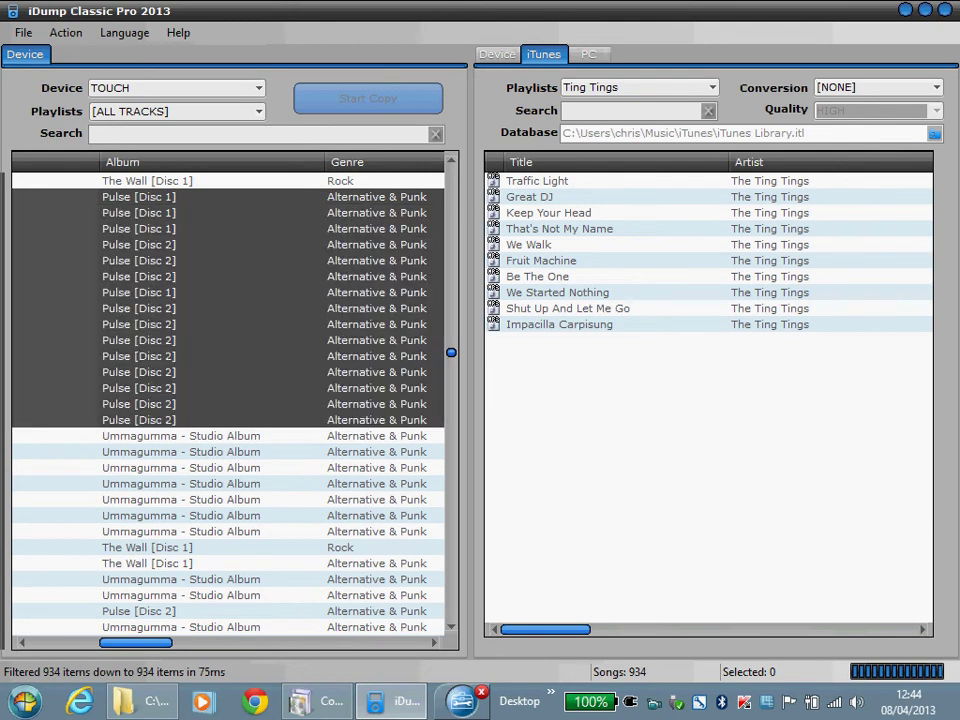
scroll(228, 400, "left", 5)
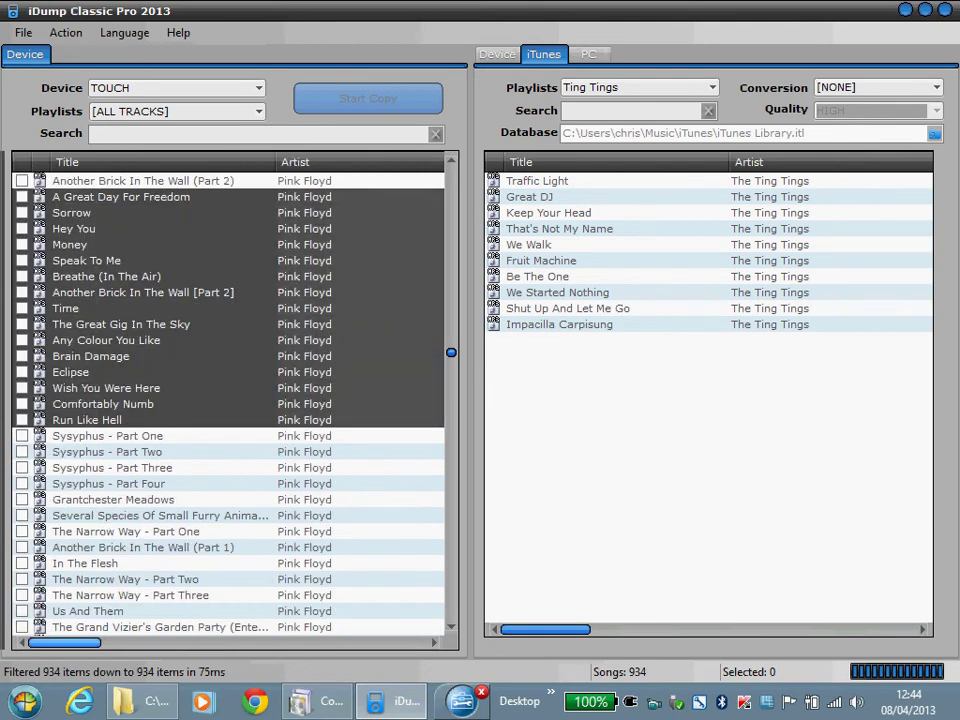
right_click(187, 302)
left_click(212, 313)
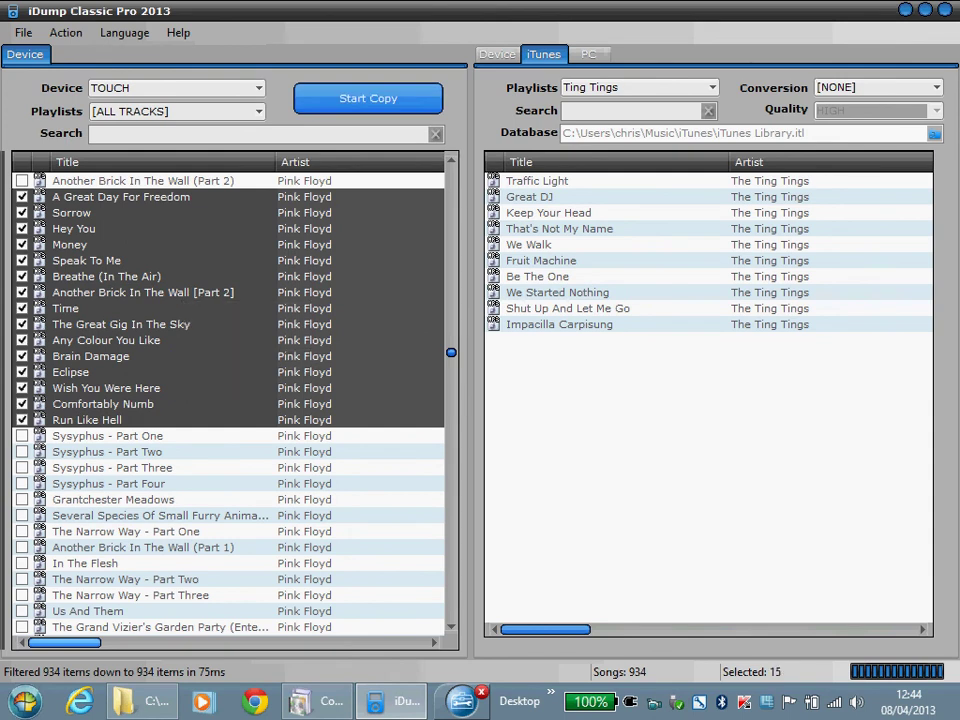
Copy the ticked songs to [ALL TRACKS] in iTunes, converting them to AAC - M4A format at LOW quality.
left_click(640, 87)
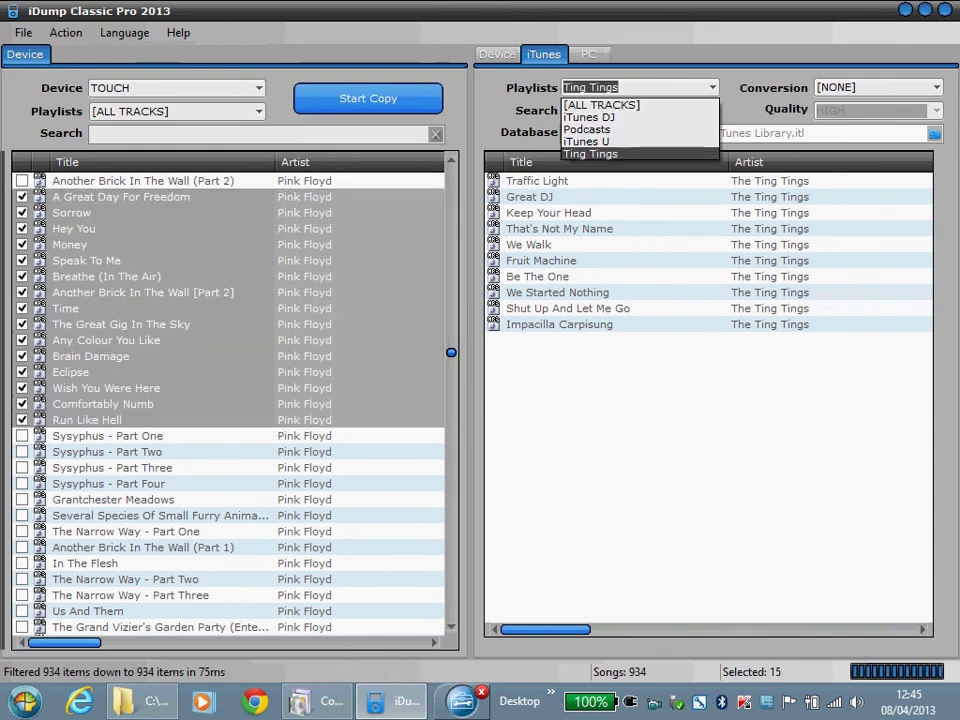
left_click(605, 101)
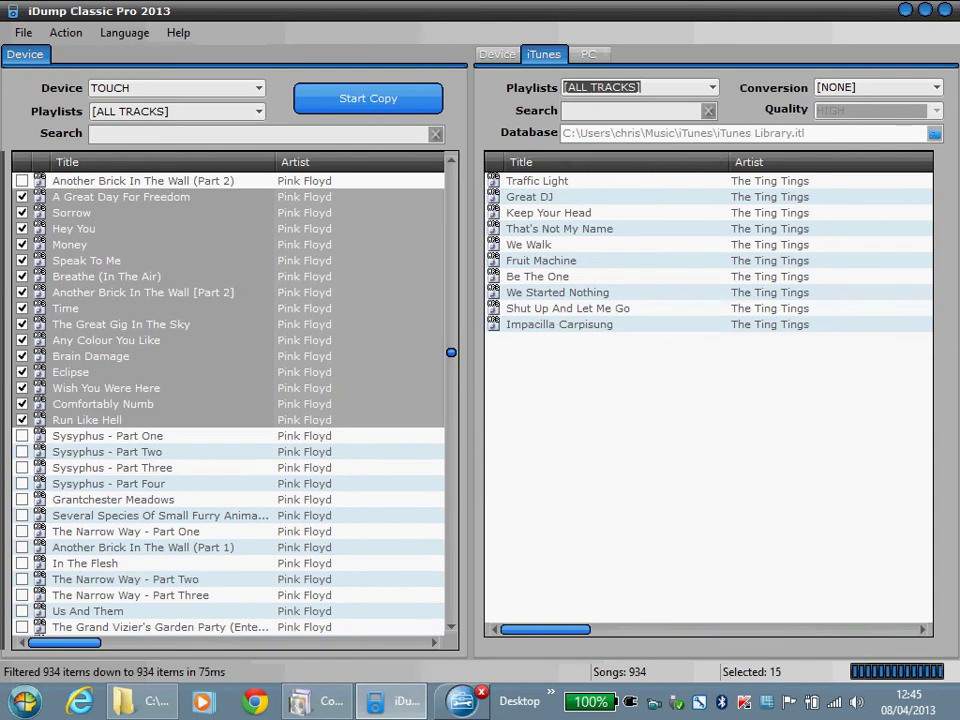
left_click(877, 87)
key("Return")
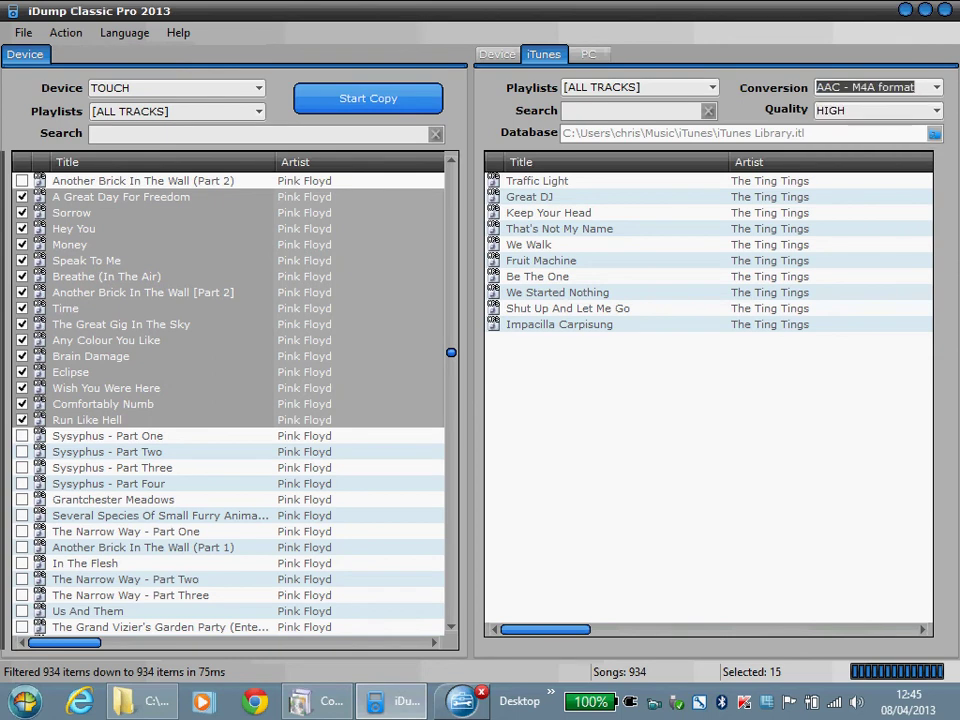
key("Tab")
key("alt+Down")
key("Return")
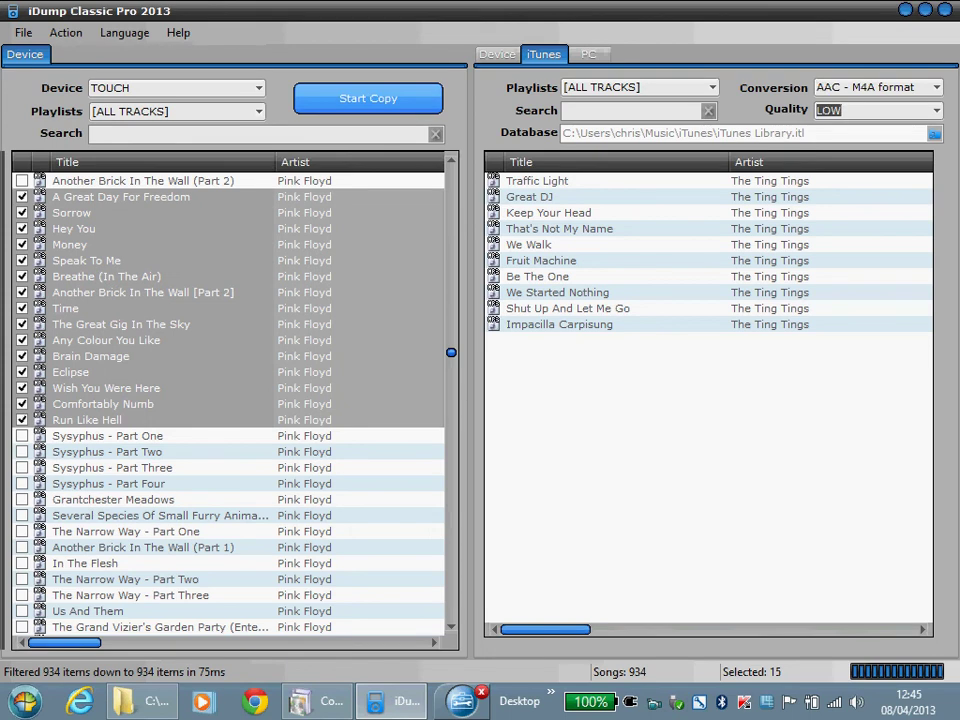
left_click(368, 98)
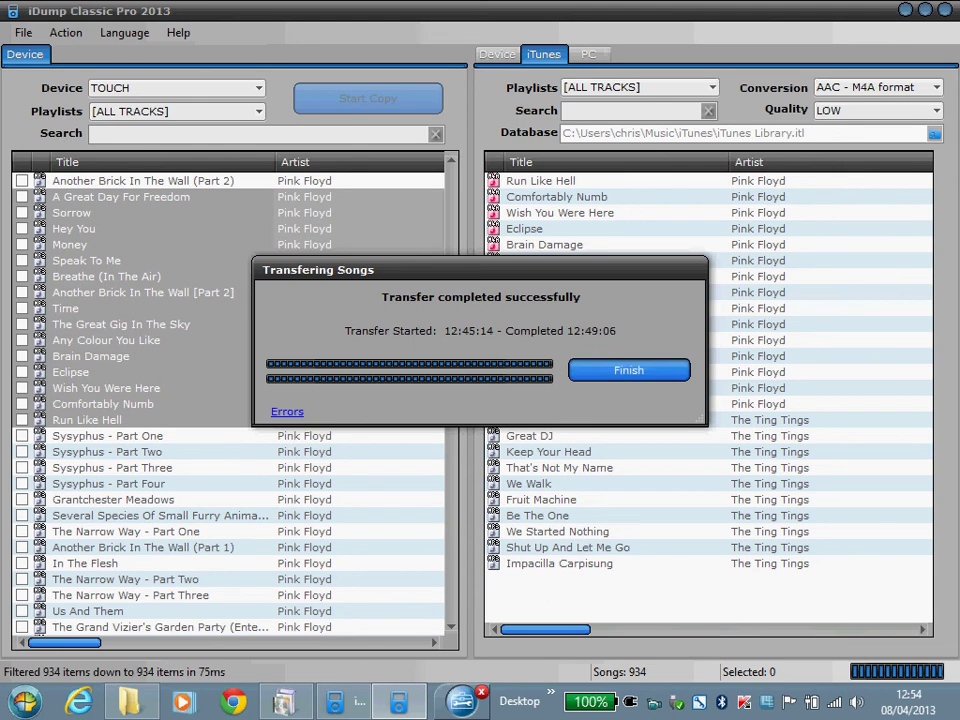
Close the finished transfer dialog and check which playlists the iTunes library offers.
key("Return")
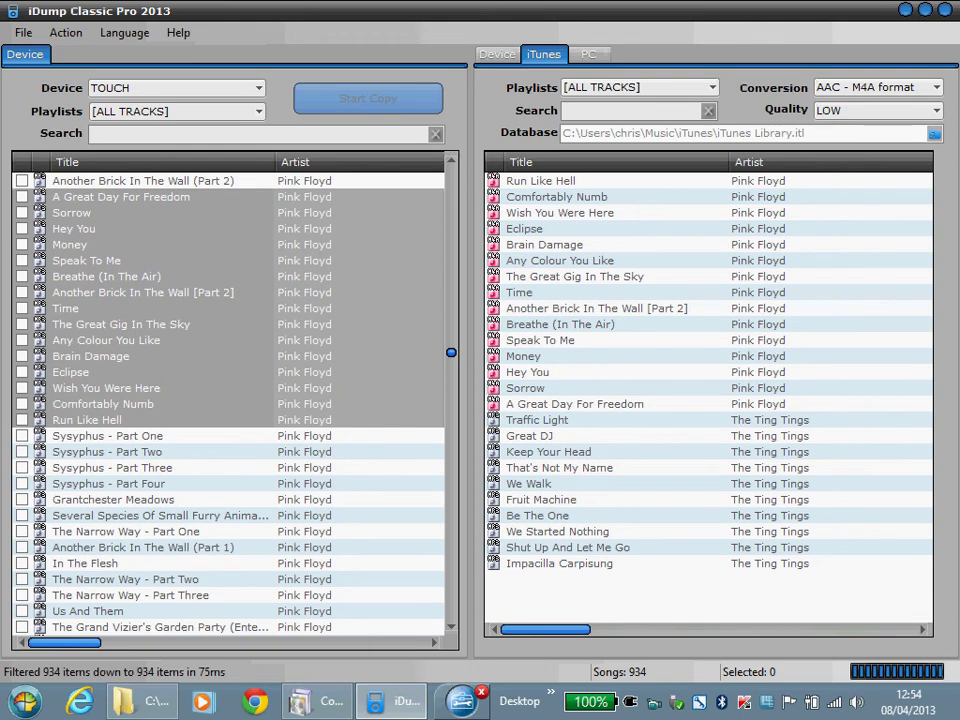
left_click(711, 87)
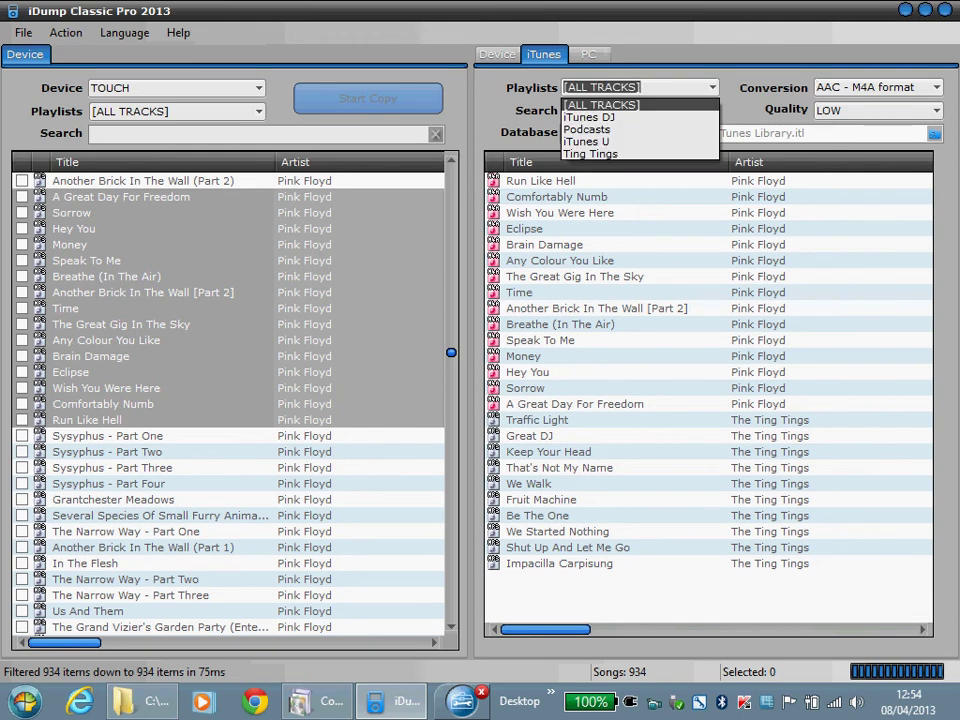
key("Escape")
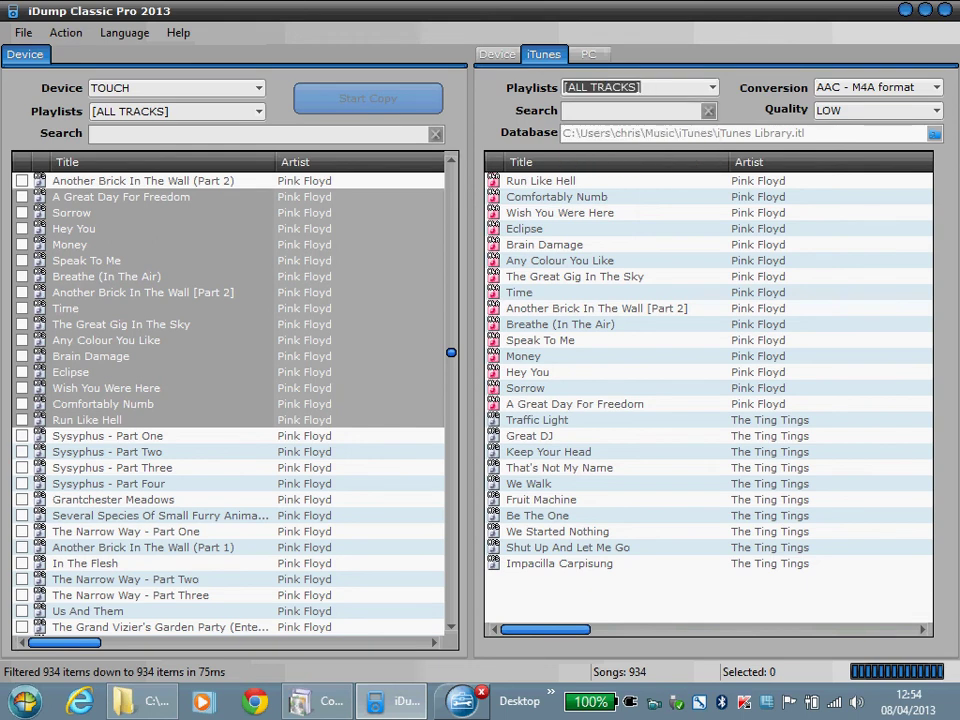
Switch to File Explorer, check the artist folders inside the iTunes Media folder, and minimize the window.
left_click(145, 712)
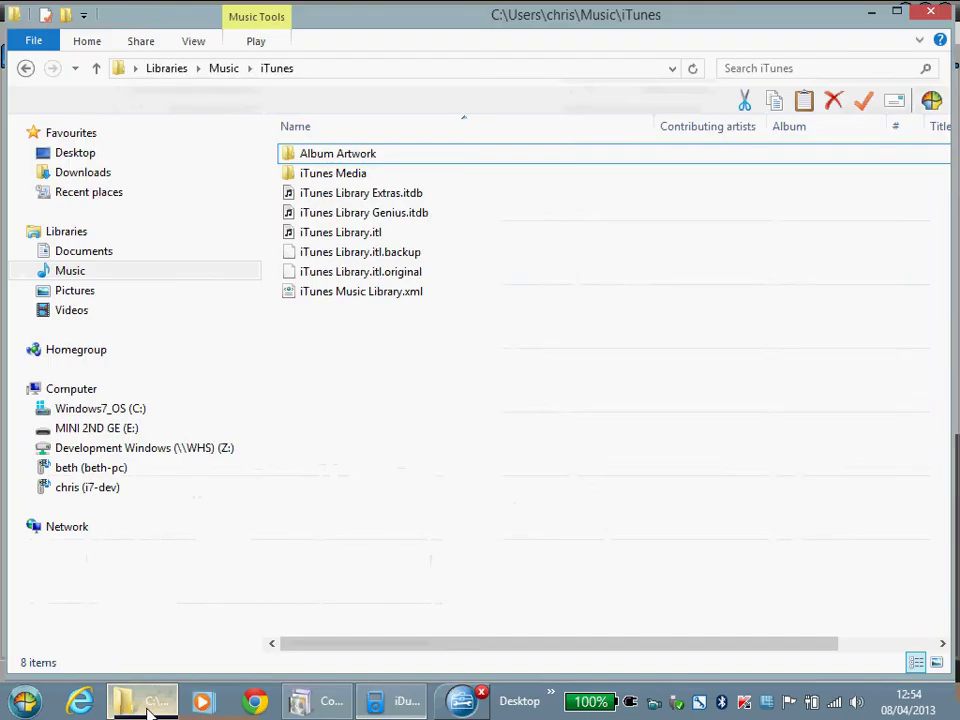
double_click(335, 175)
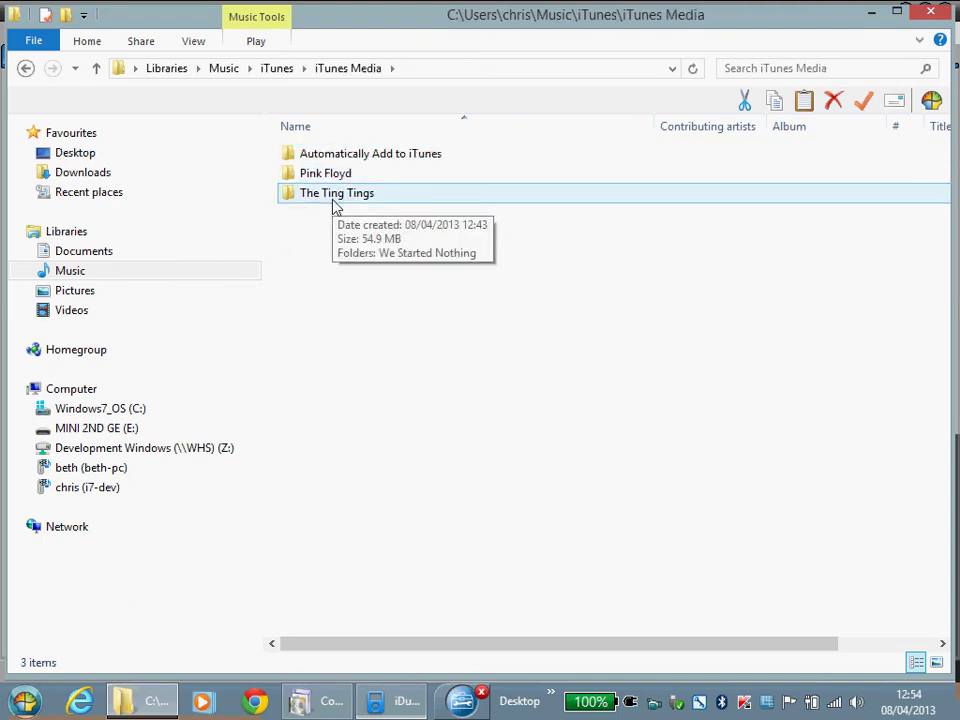
left_click(871, 13)
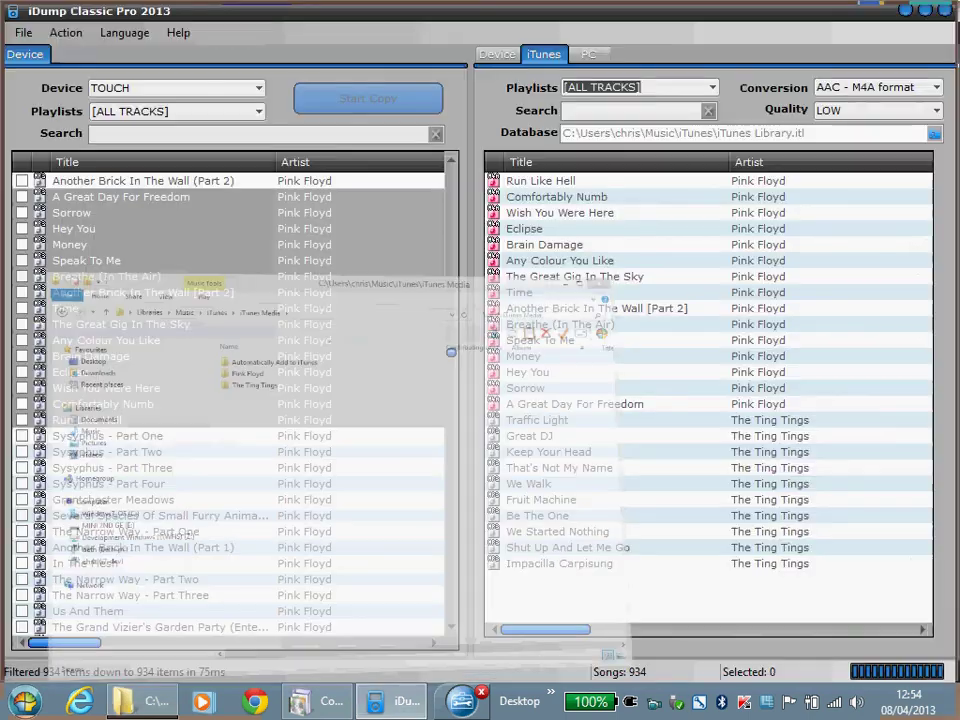
Minimize iDump Classic Pro and try to start iTunes while it is still running.
left_click(906, 10)
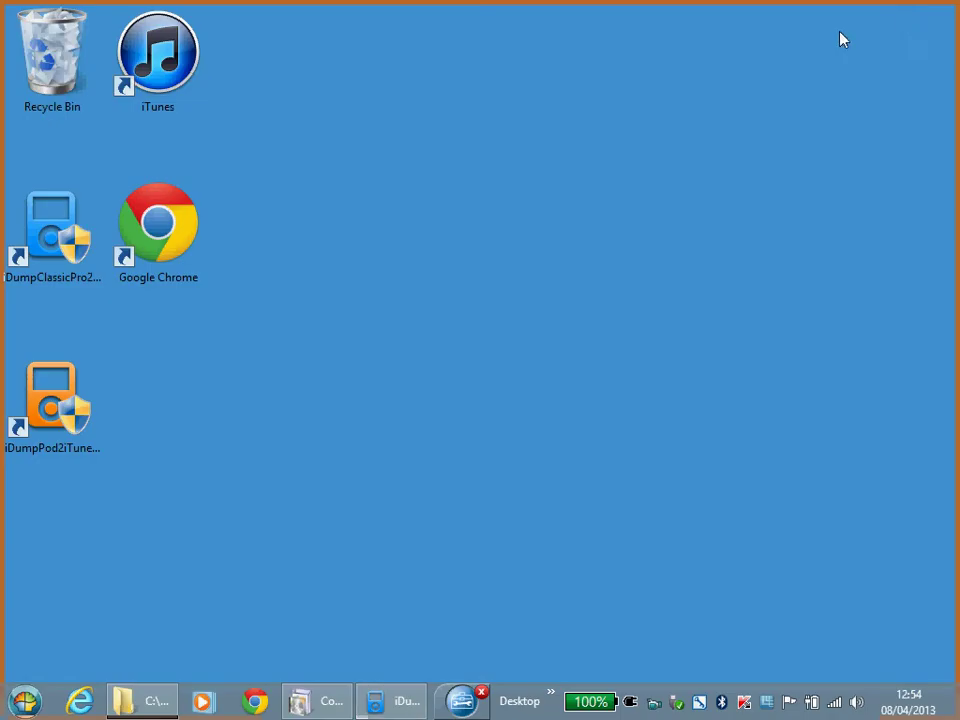
double_click(180, 82)
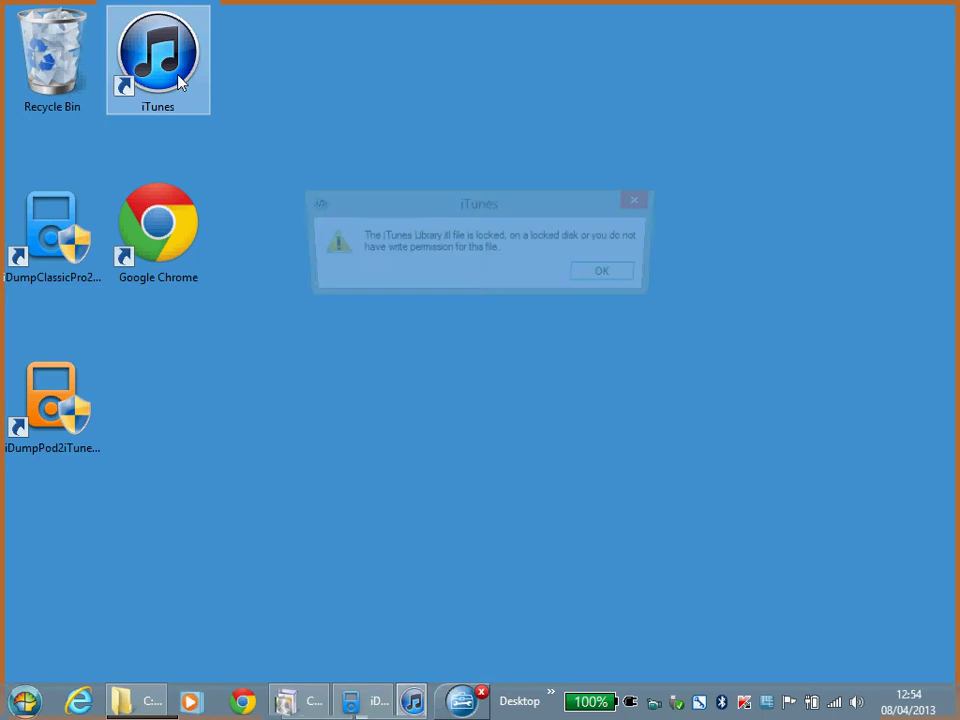
left_click(612, 275)
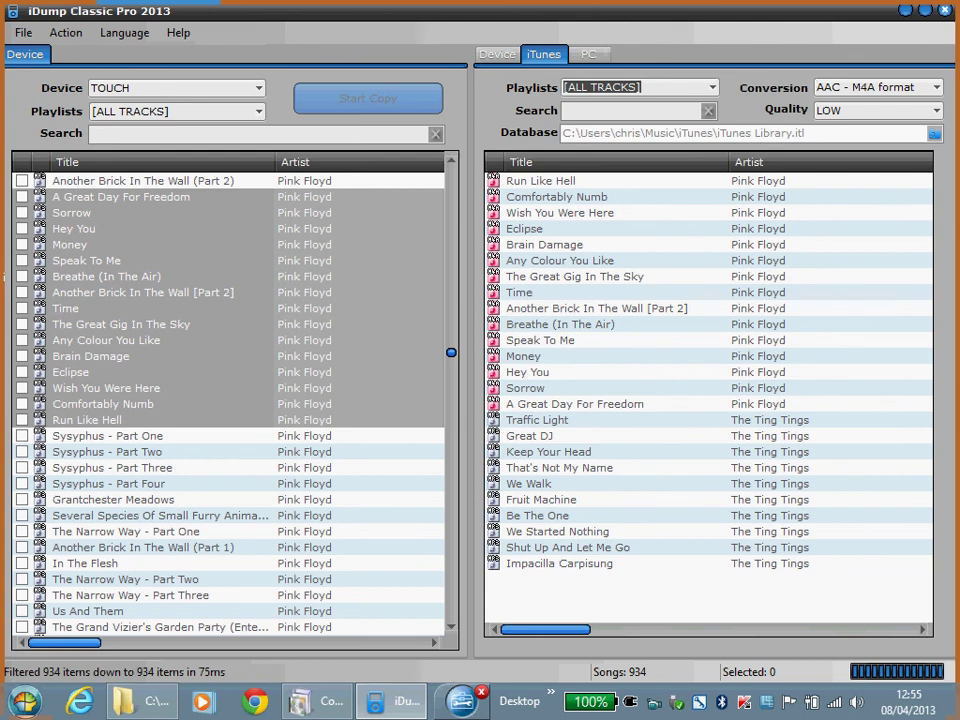
Close iDump Classic Pro and start iTunes from the desktop.
left_click(945, 12)
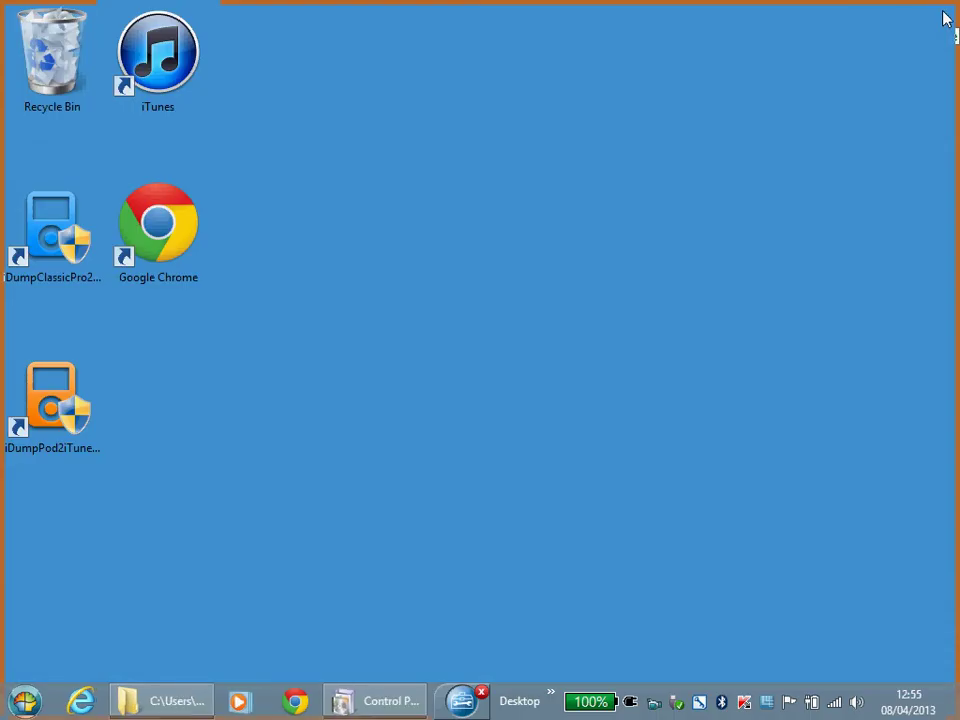
double_click(152, 67)
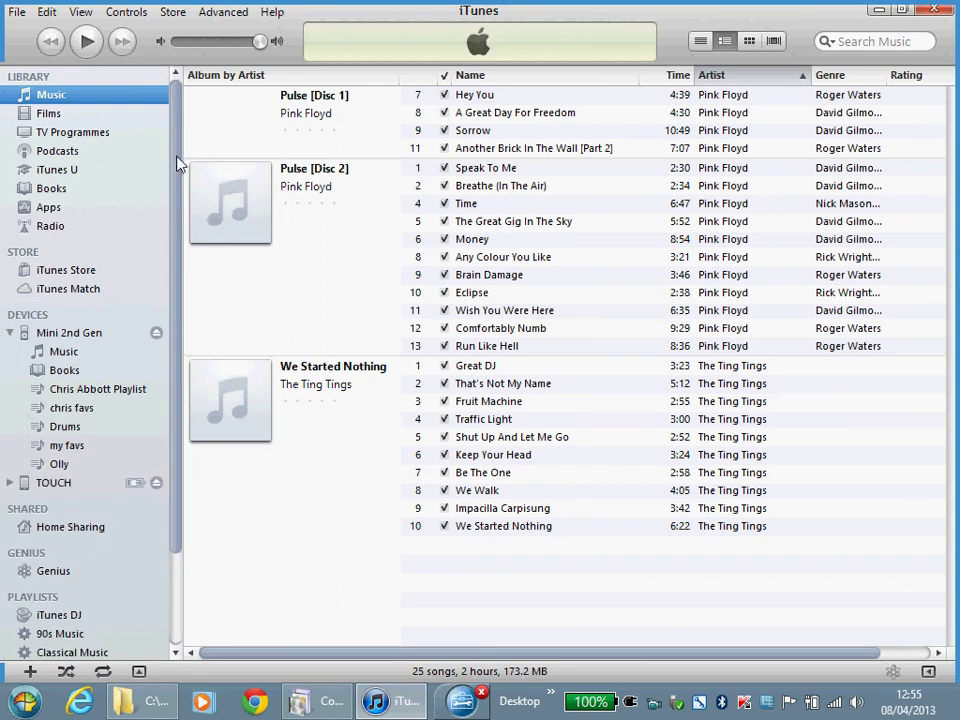
Check the copied songs in the Ting Tings playlist and in the Music library, and close iTunes.
left_click_drag(178, 157, 227, 328)
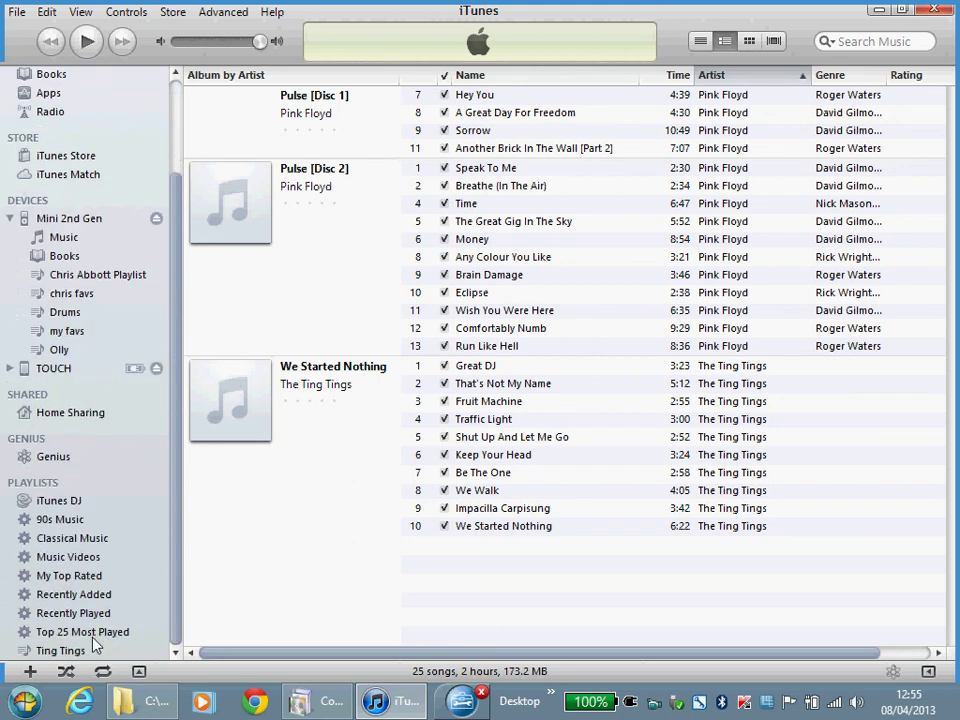
left_click(62, 651)
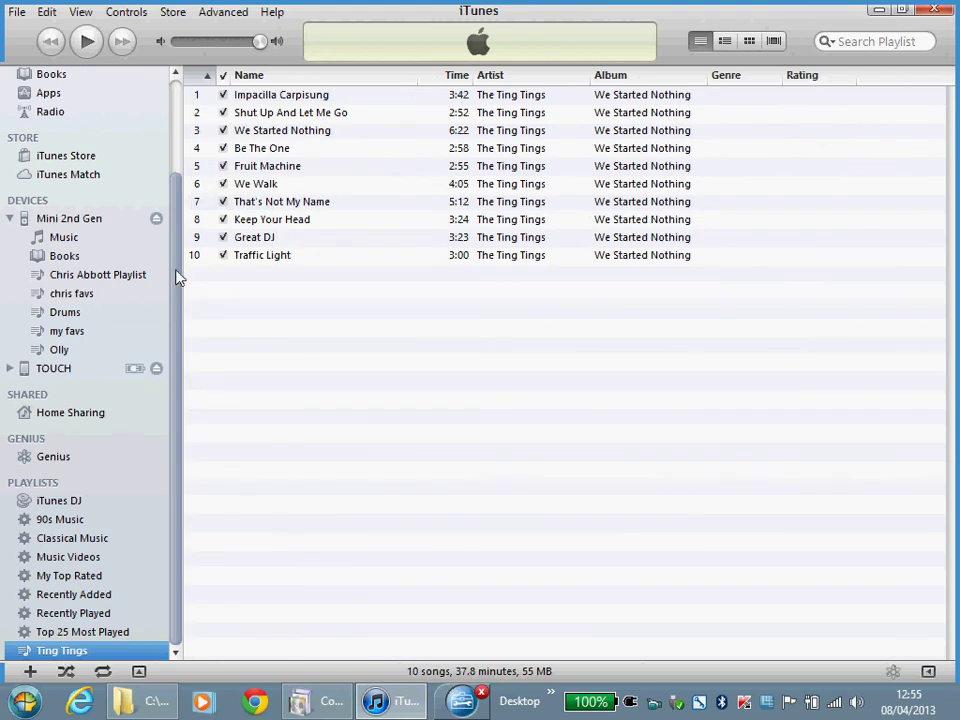
left_click_drag(177, 271, 178, 161)
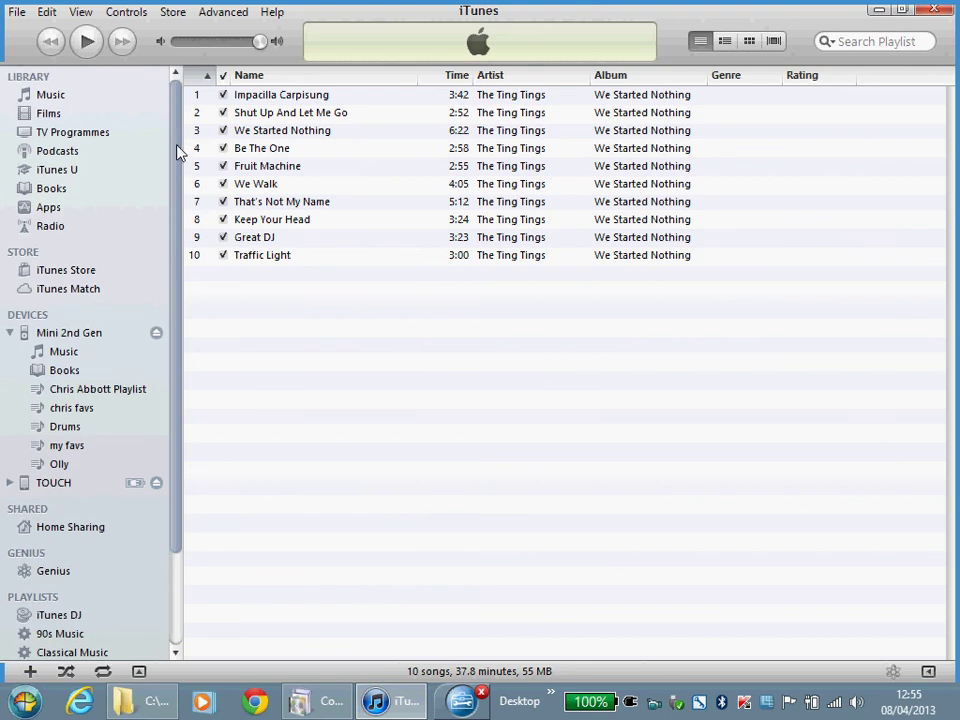
left_click(52, 98)
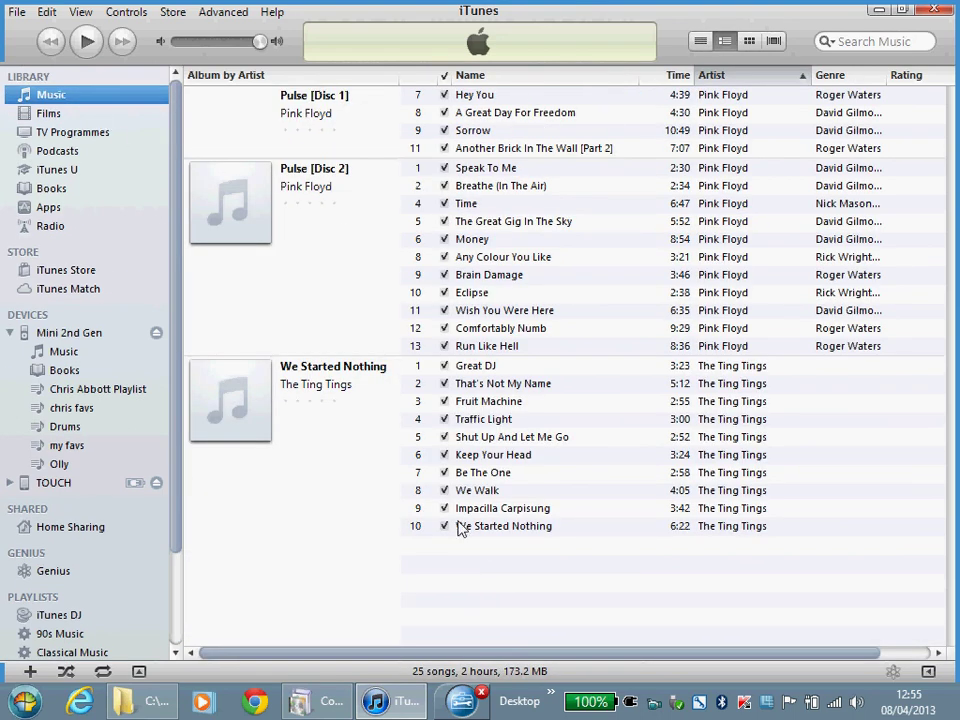
left_click(933, 12)
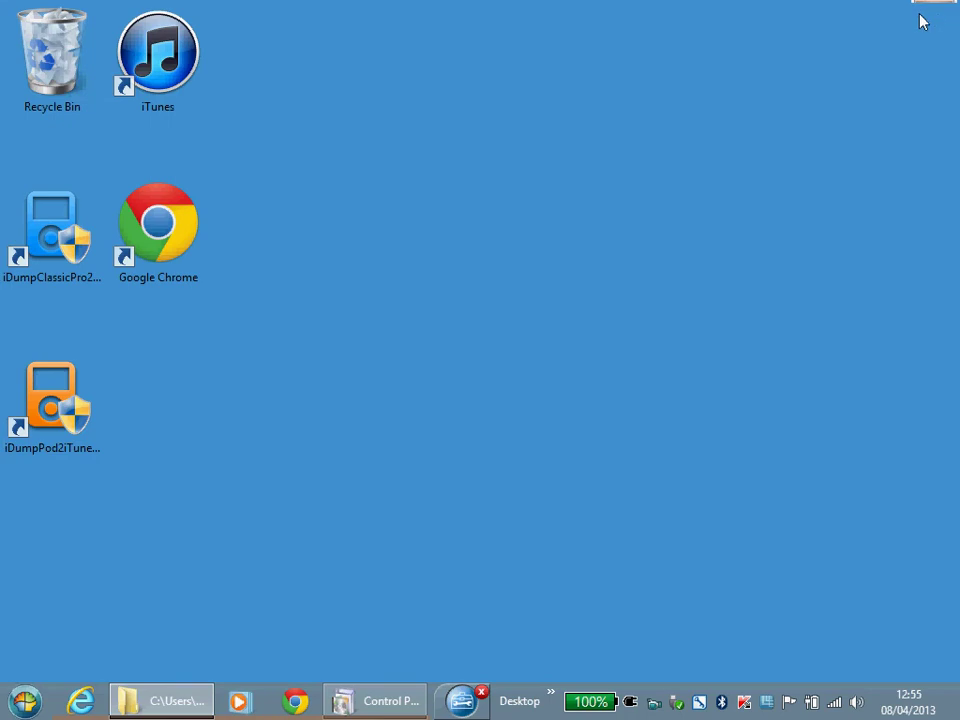